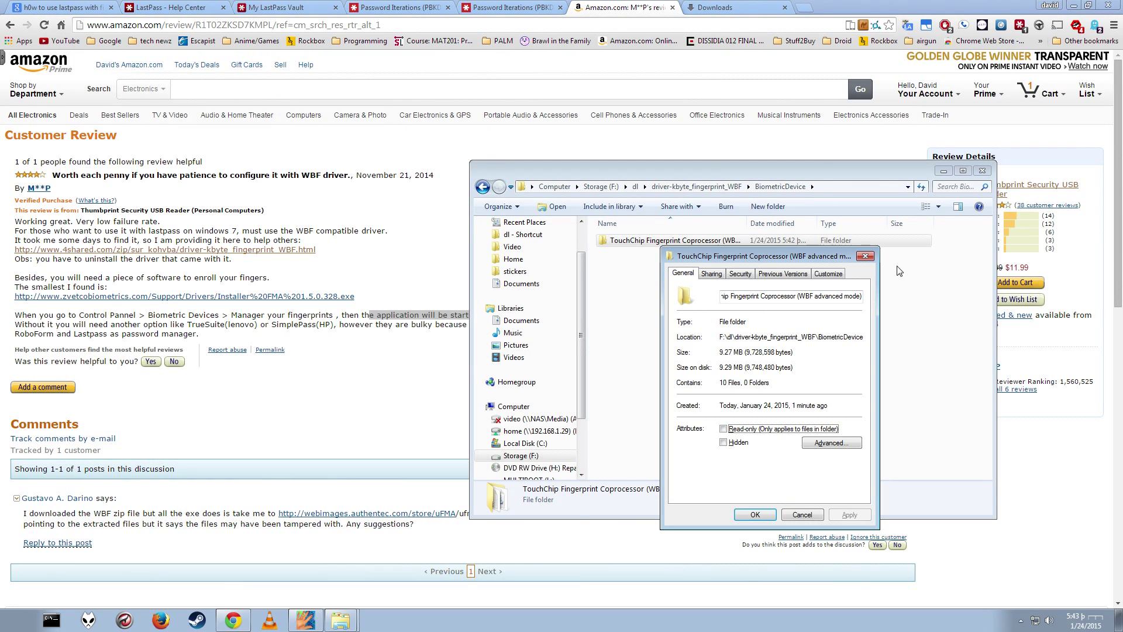
- Close the Properties dialog and open the TouchChip Fingerprint Coprocessor (WBF advanced mode) driver folder
click(751, 516)
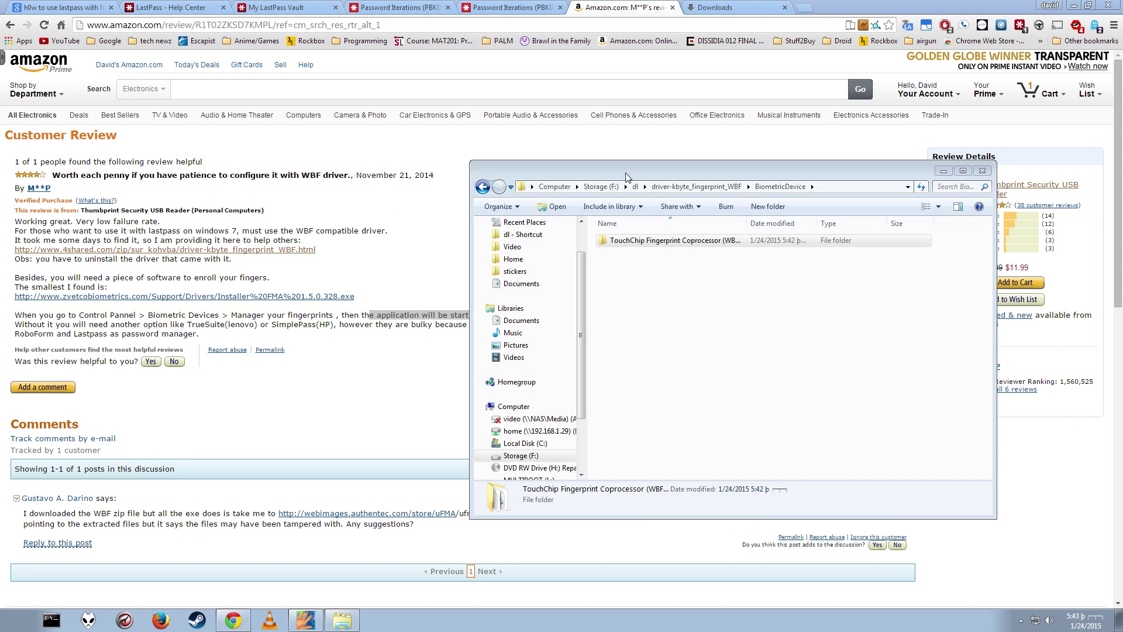
drag(626, 172, 603, 180)
double_click(647, 252)
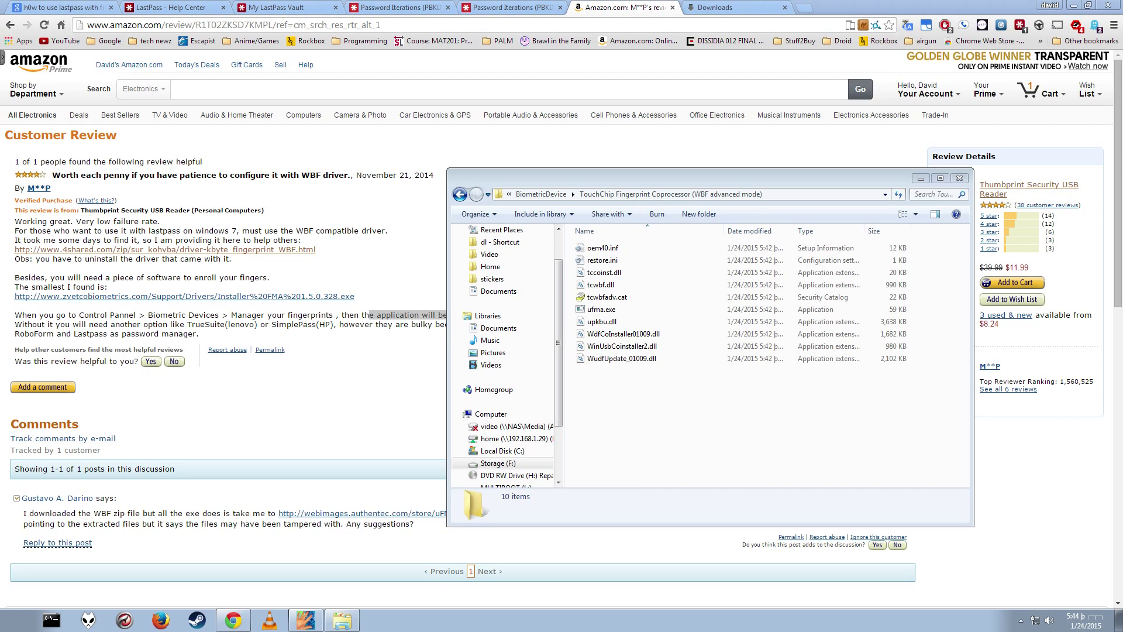
click(14, 620)
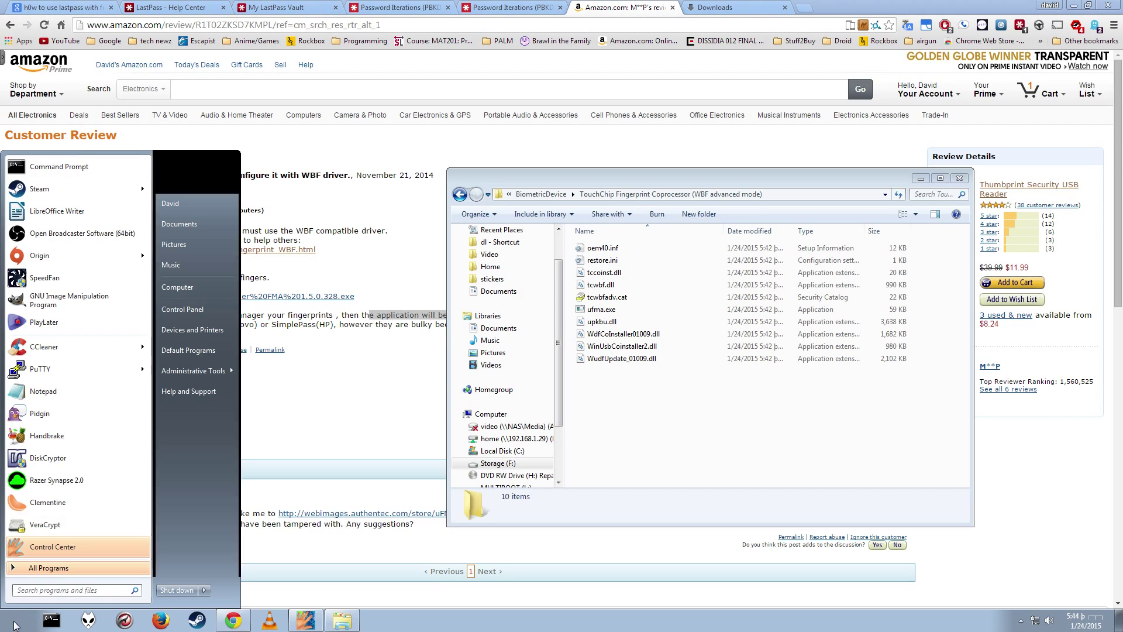
- Open Device Manager in Computer Management and expand Biometric Devices
right_click(215, 289)
click(469, 314)
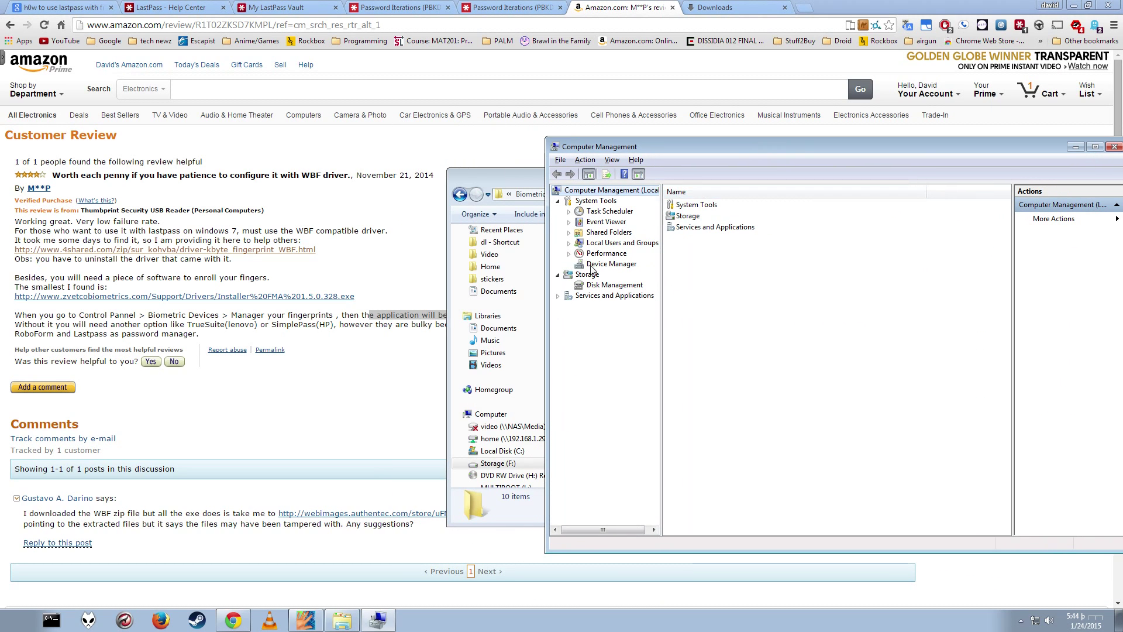
click(594, 265)
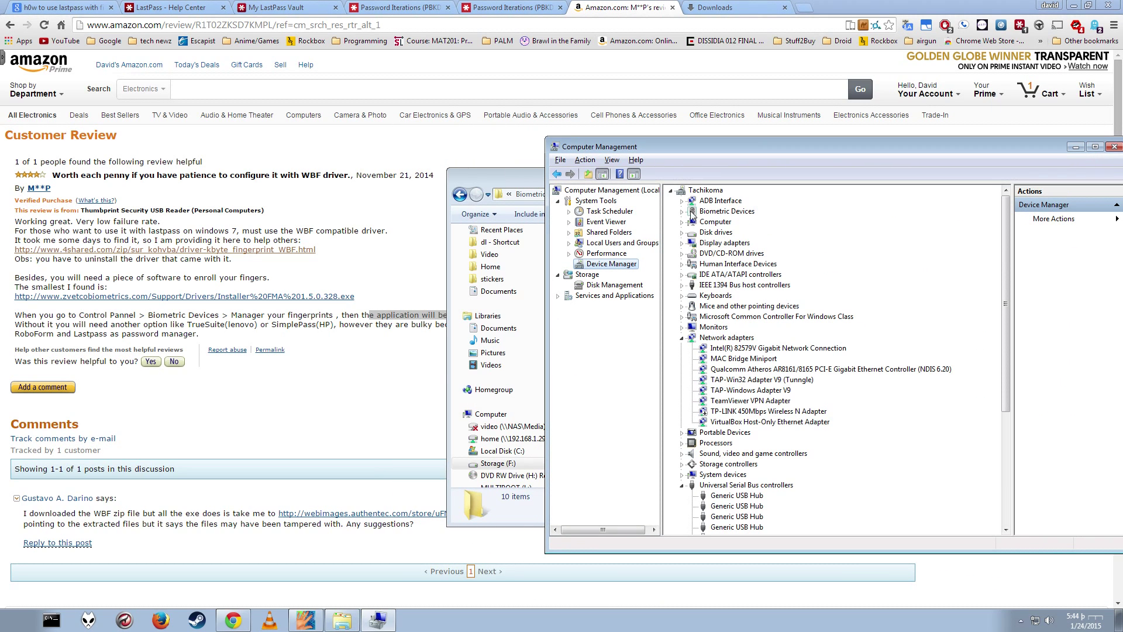
click(681, 211)
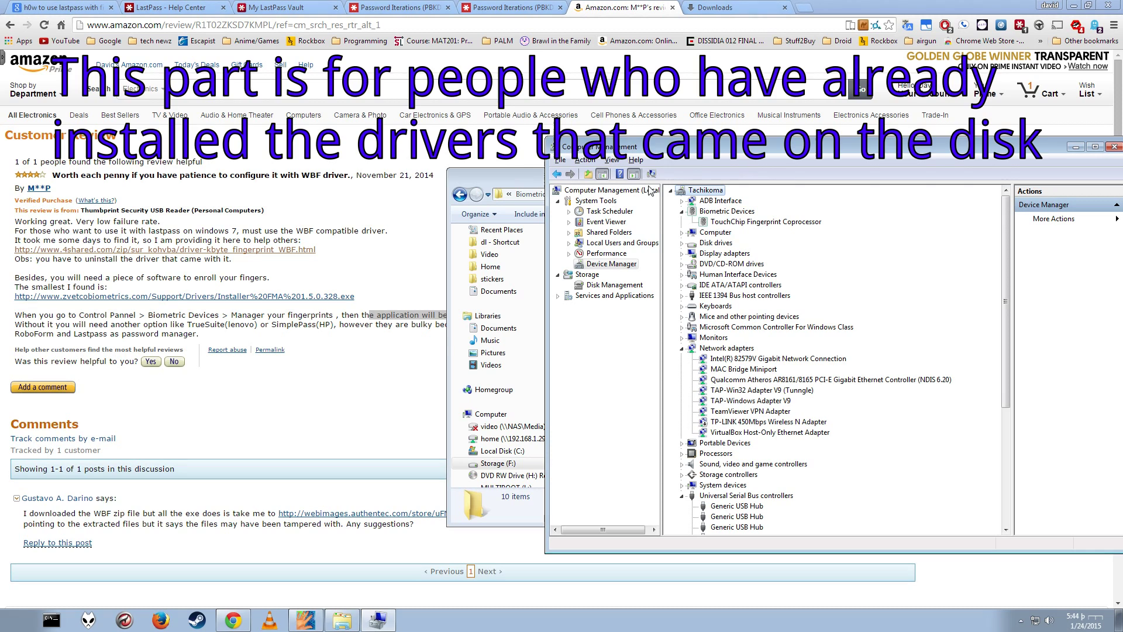
- Show the TouchChip Fingerprint Coprocessor's driver details: AuthenTec, version 1.9.2.178, 8/19/2011
drag(758, 147, 799, 112)
click(808, 189)
right_click(787, 189)
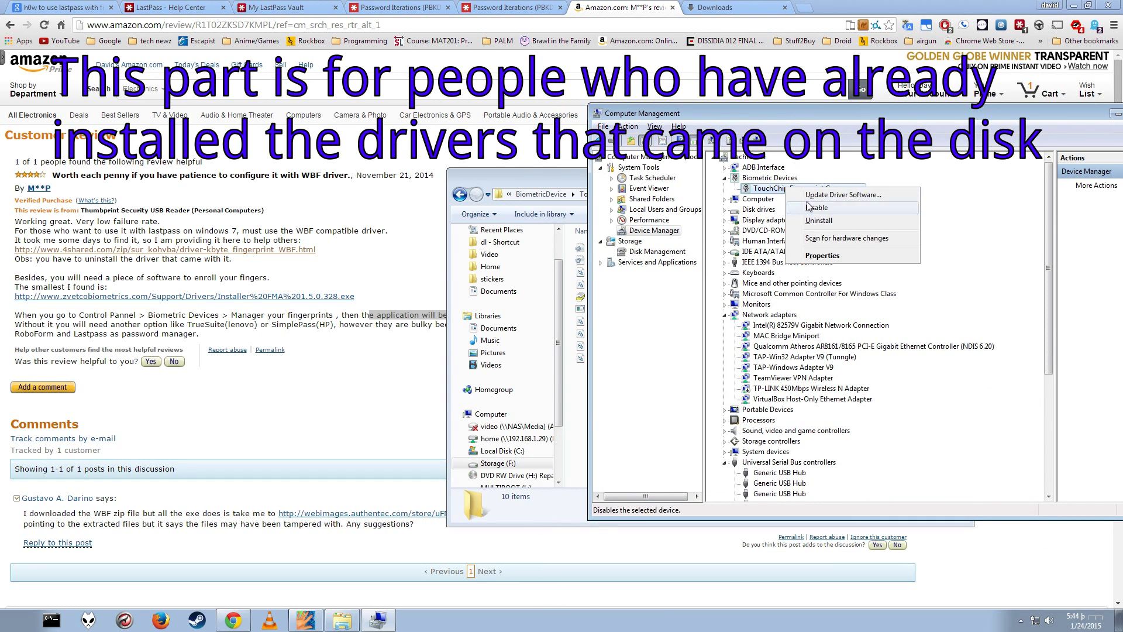
click(843, 257)
click(810, 205)
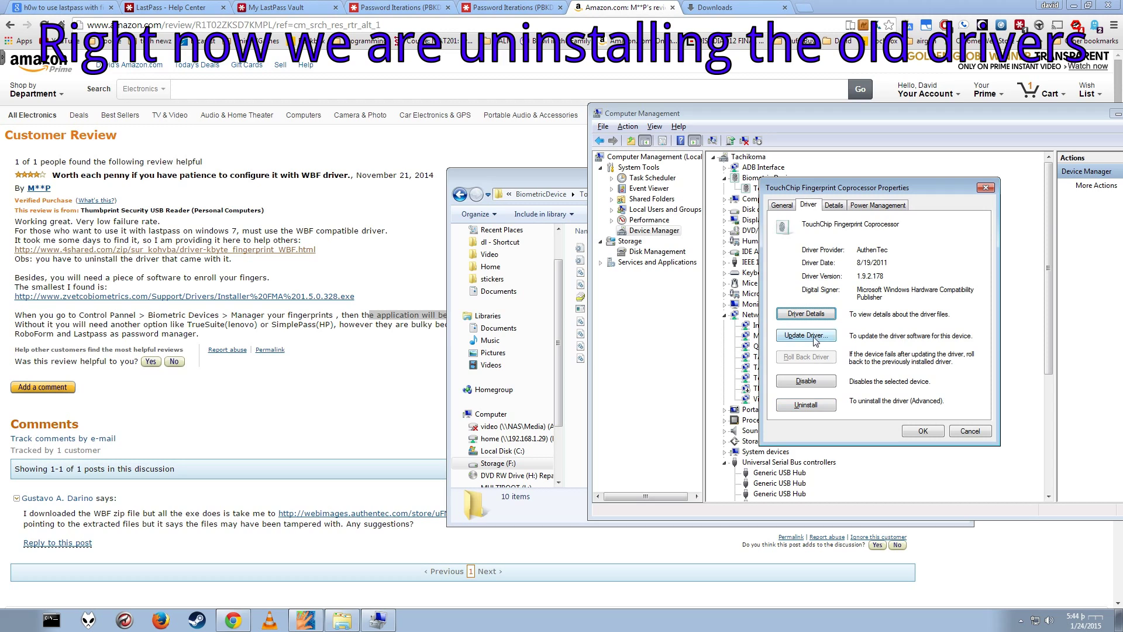
- Uninstall the TouchChip driver, leaving the reader as Biometric Coprocessor under Other devices
click(806, 404)
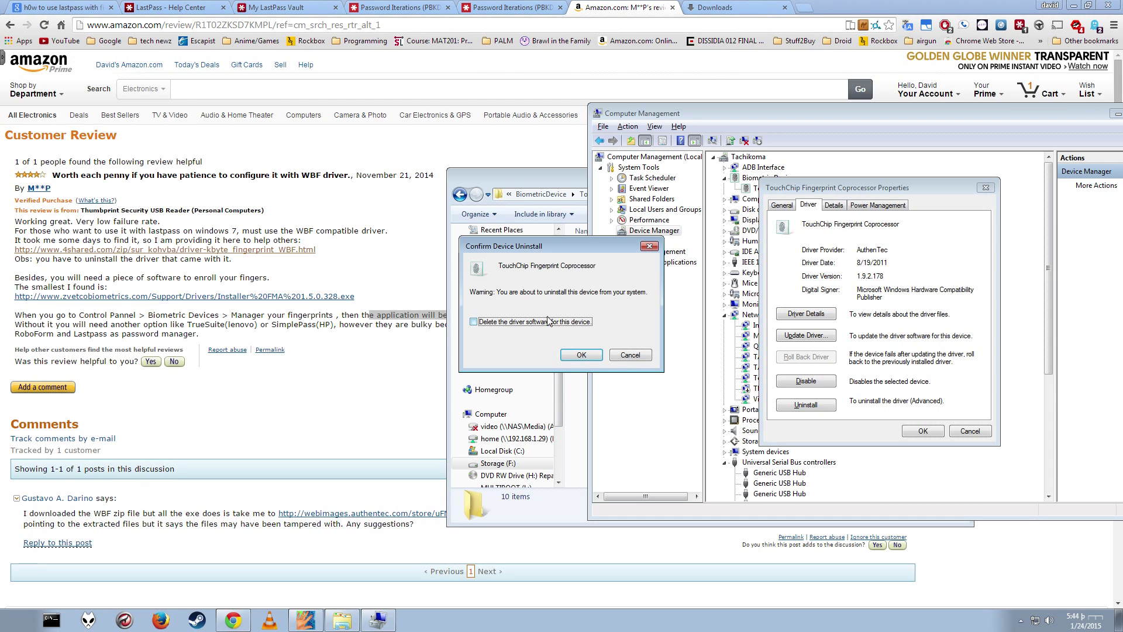
click(584, 355)
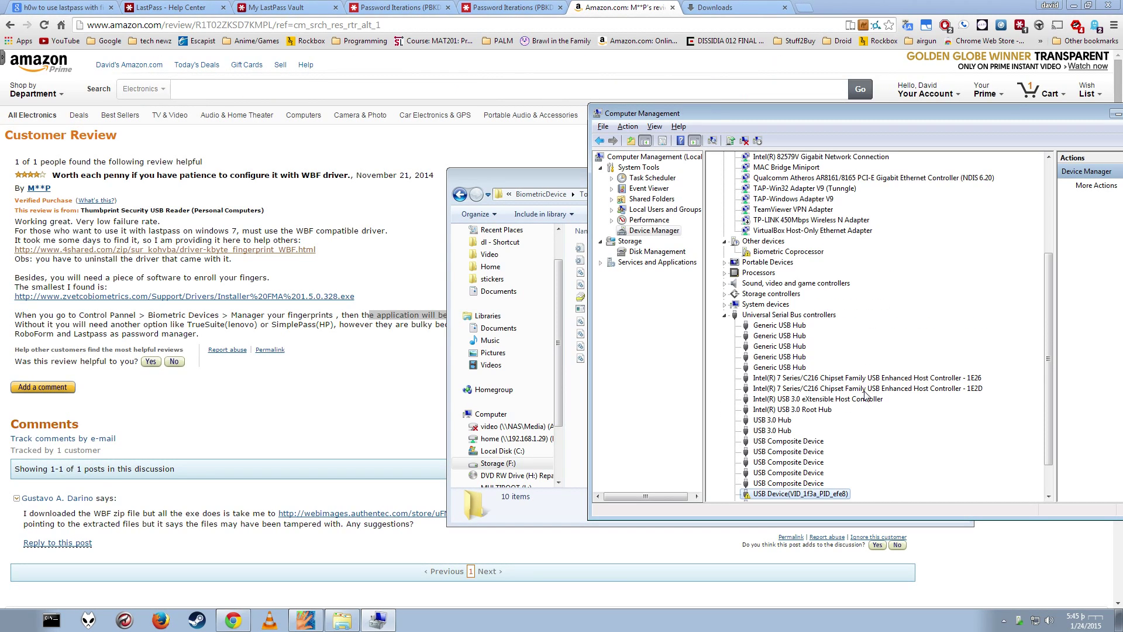
- Open the Biometric Coprocessor's properties and choose to browse the computer for its driver
click(788, 253)
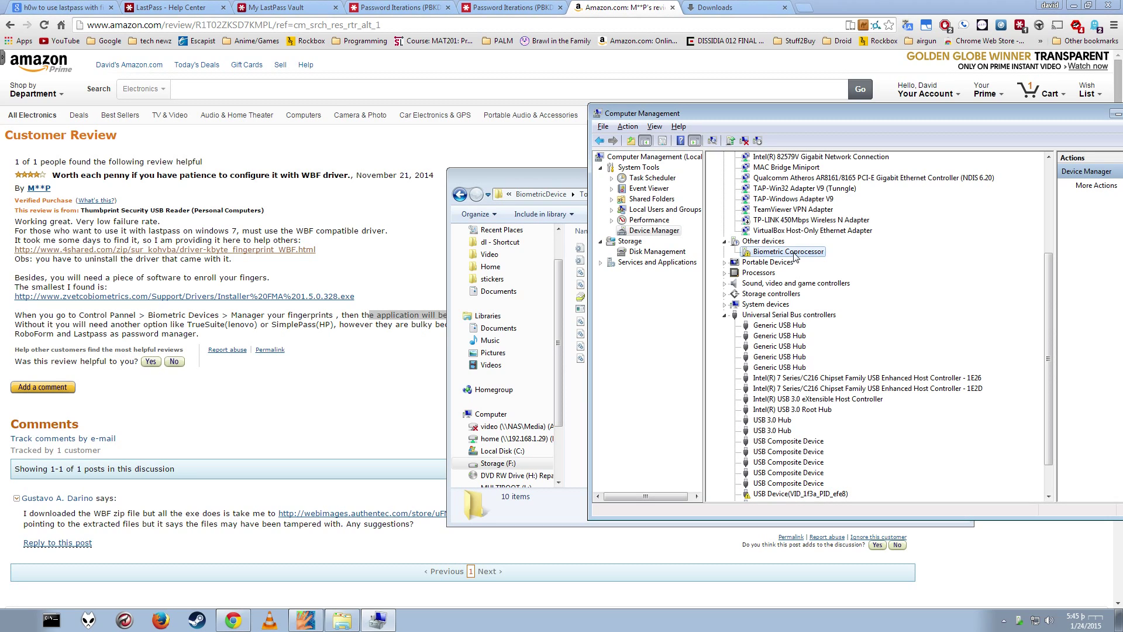
right_click(788, 255)
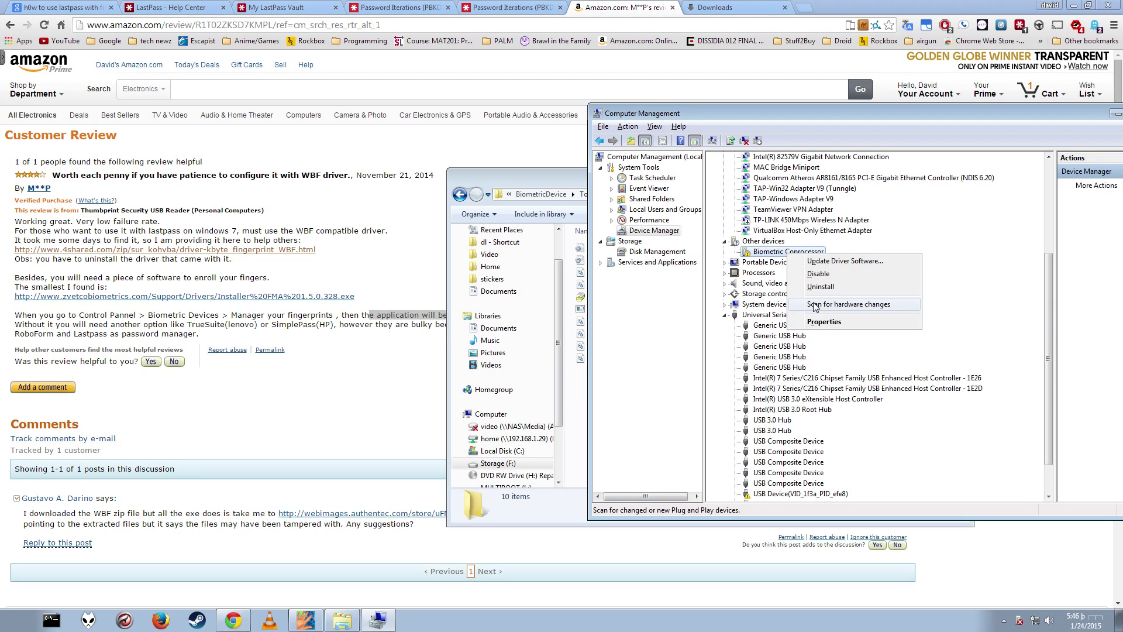
click(964, 287)
right_click(803, 260)
click(819, 322)
click(938, 381)
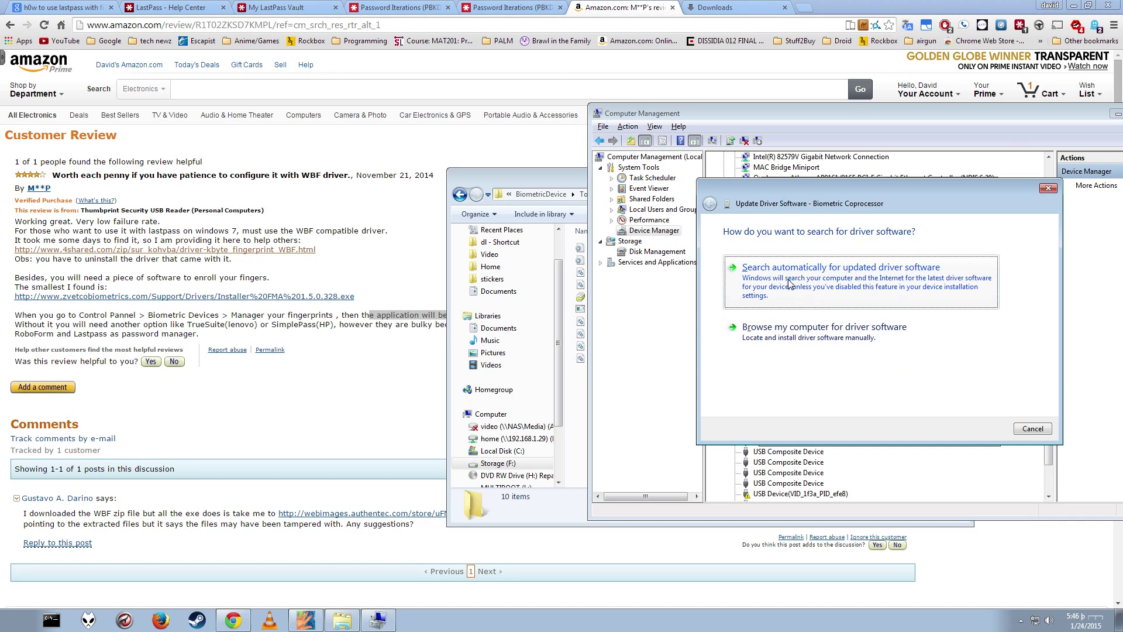
click(759, 327)
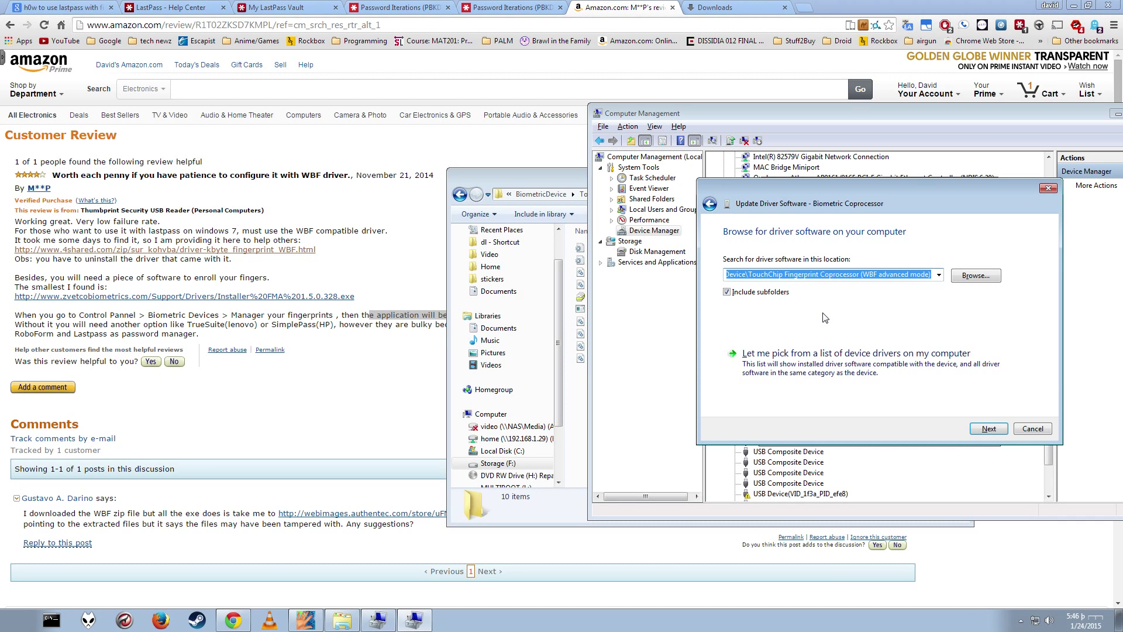
- Install the WBF advanced mode TouchChip driver from the extracted folder, accepting the unverified-publisher warning
key(BackSpace)
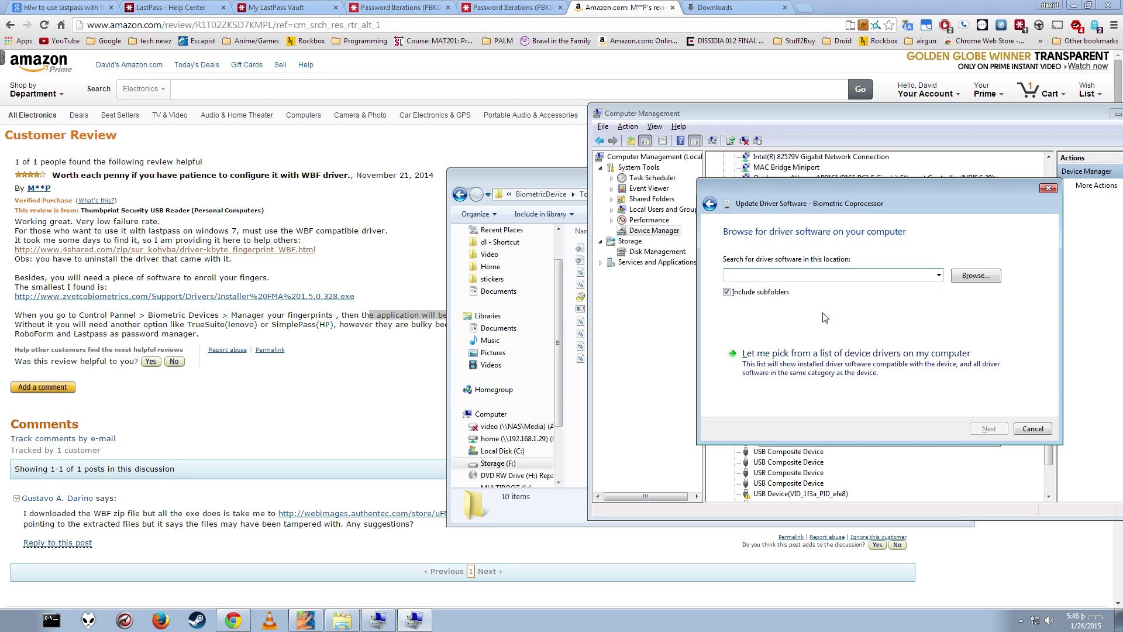
key(ctrl+v)
click(579, 182)
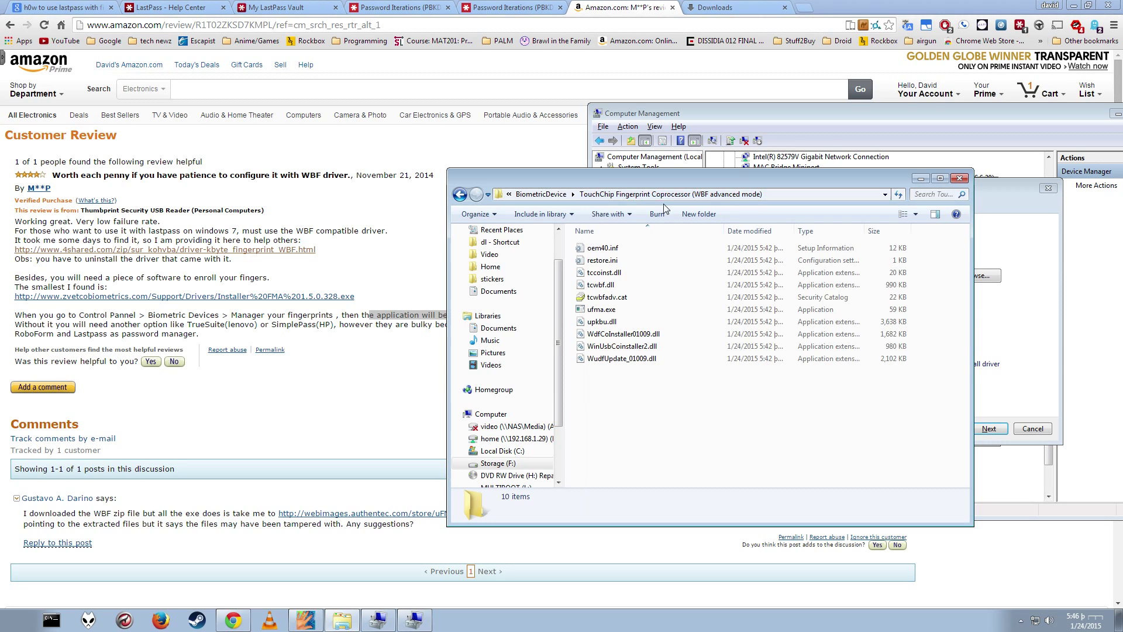
click(798, 195)
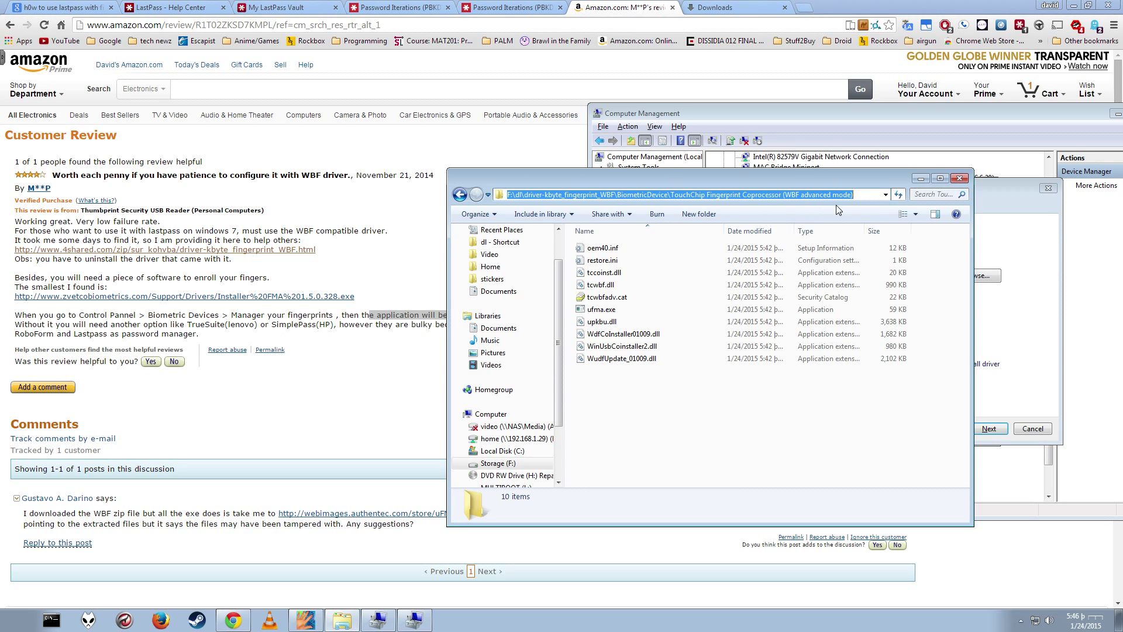
click(1041, 319)
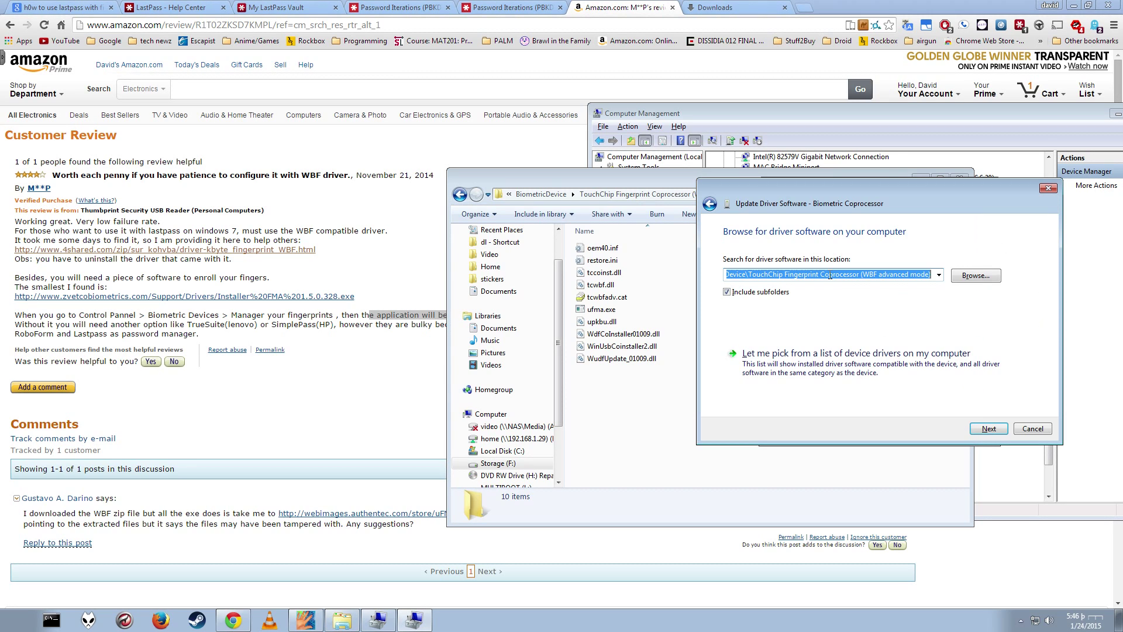
click(989, 428)
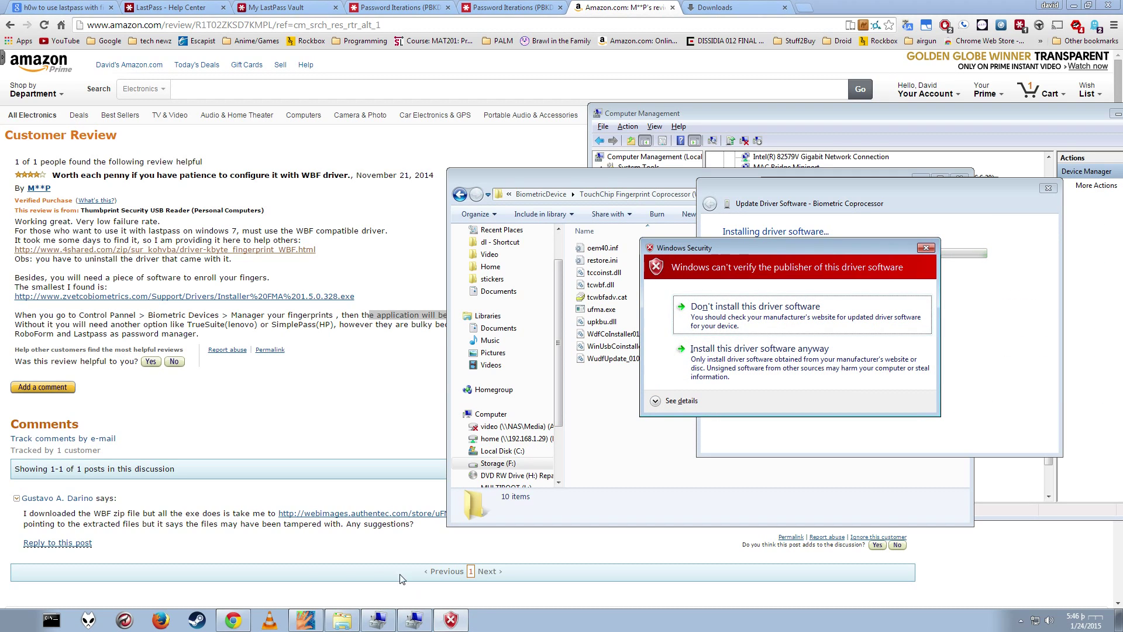
click(740, 363)
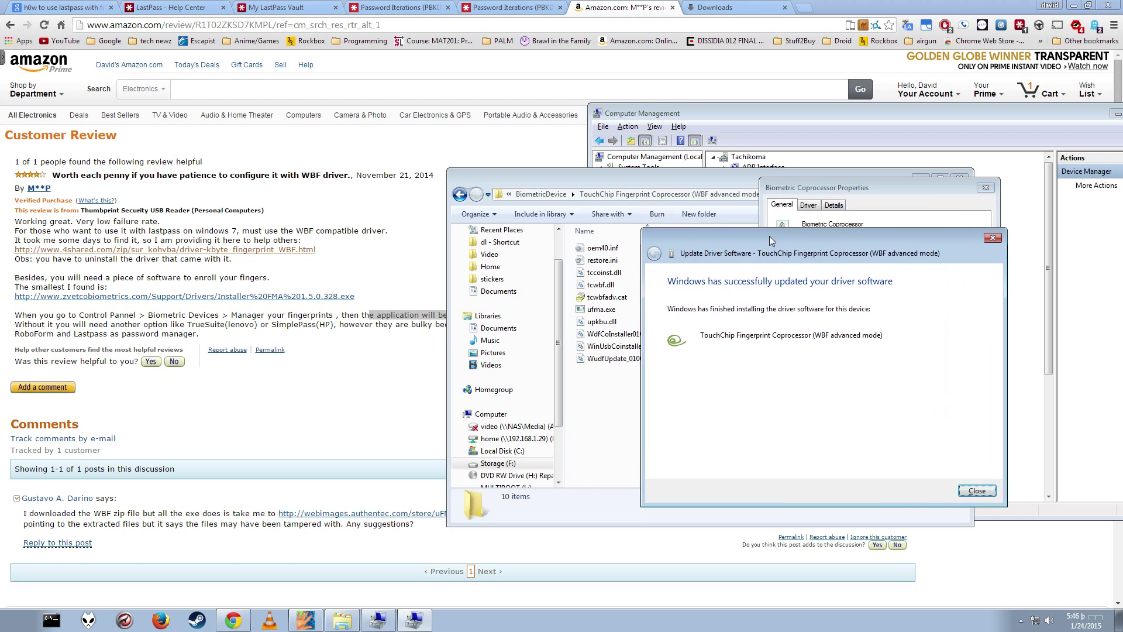
- Close the driver success dialog and start downloading the FMA 1.5.0.328 installer from the Amazon review link
drag(825, 199, 686, 192)
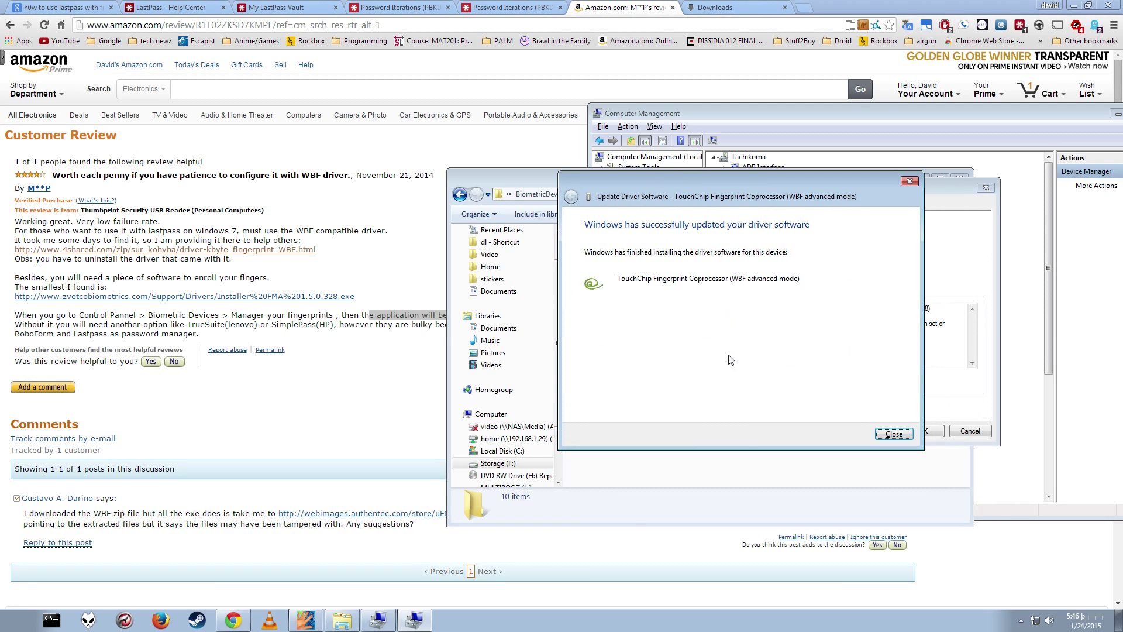
click(894, 433)
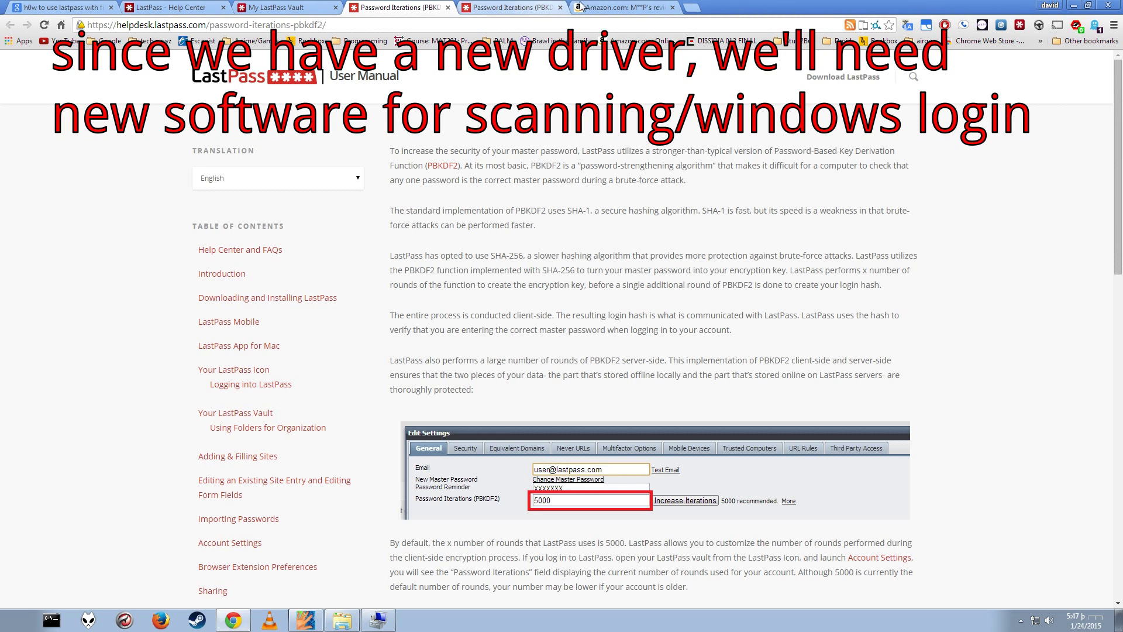
click(581, 7)
click(323, 297)
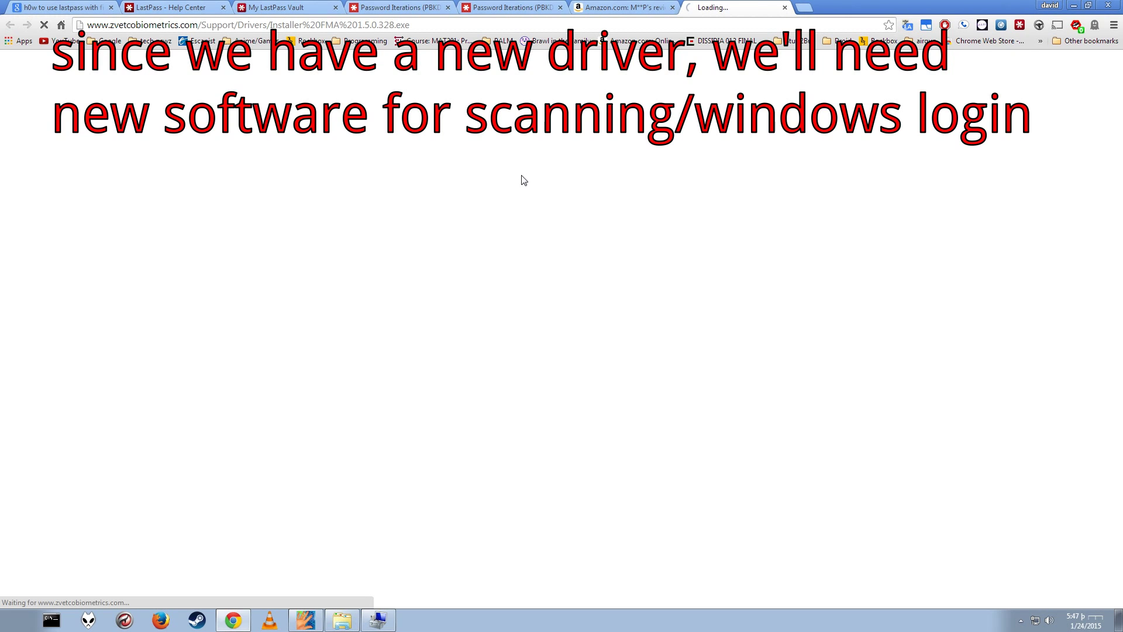
- Show the downloaded Installer FMA 1.5.0.328 (1).exe in its folder and check the fingerprint tray icon's options
click(342, 620)
click(1021, 620)
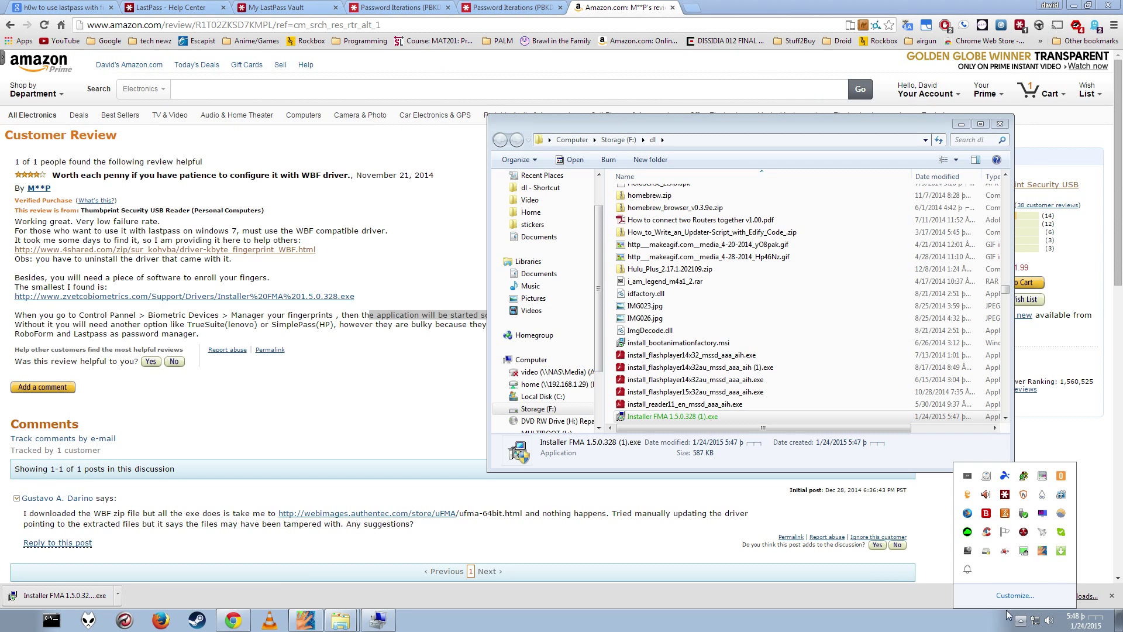
right_click(1042, 551)
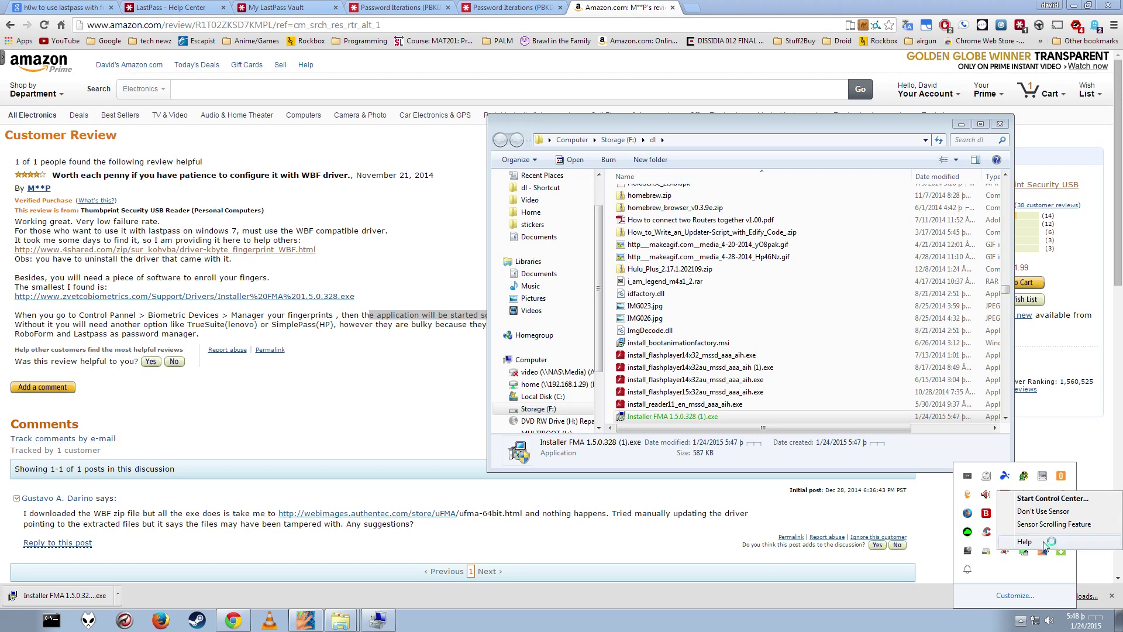
click(10, 614)
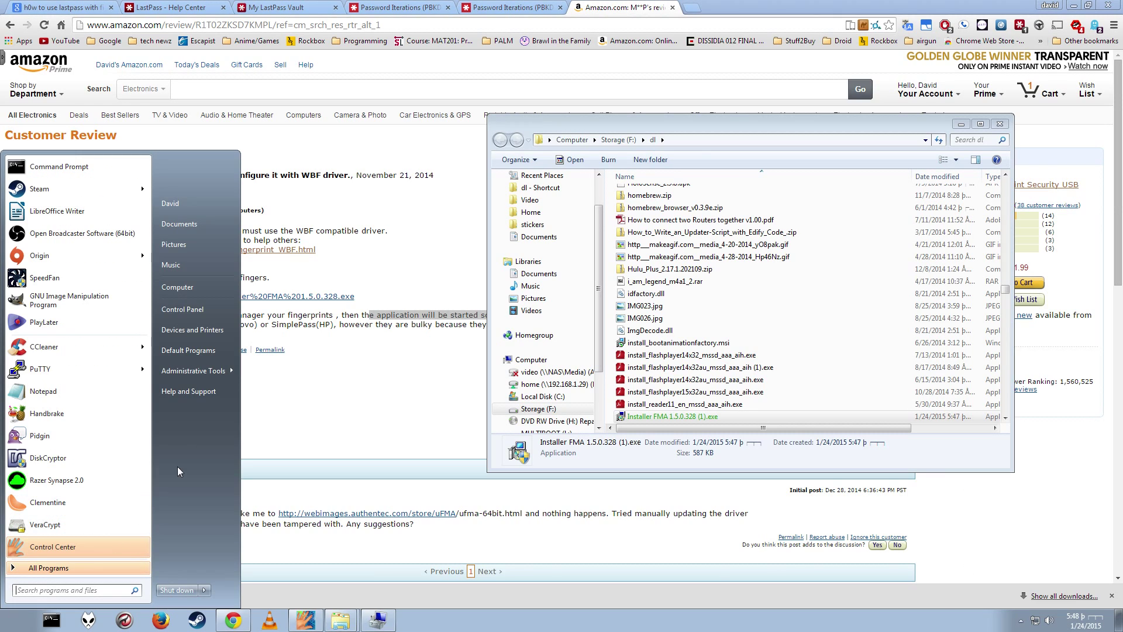
- Open Programs and Features from the Control Panel
click(209, 311)
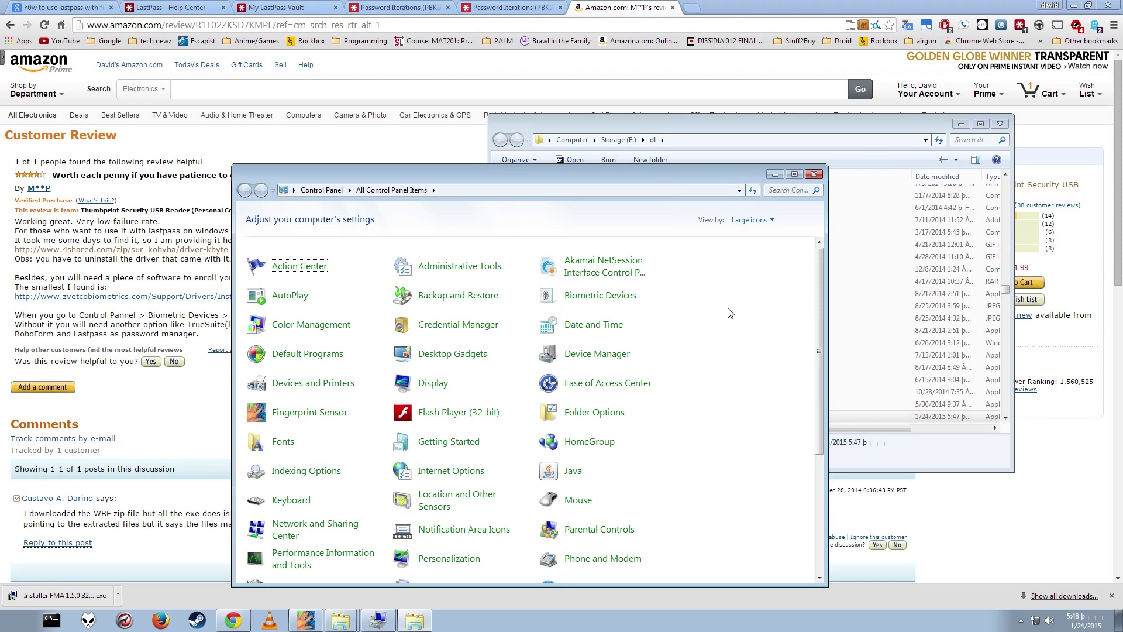
scroll(819, 318, down, 5)
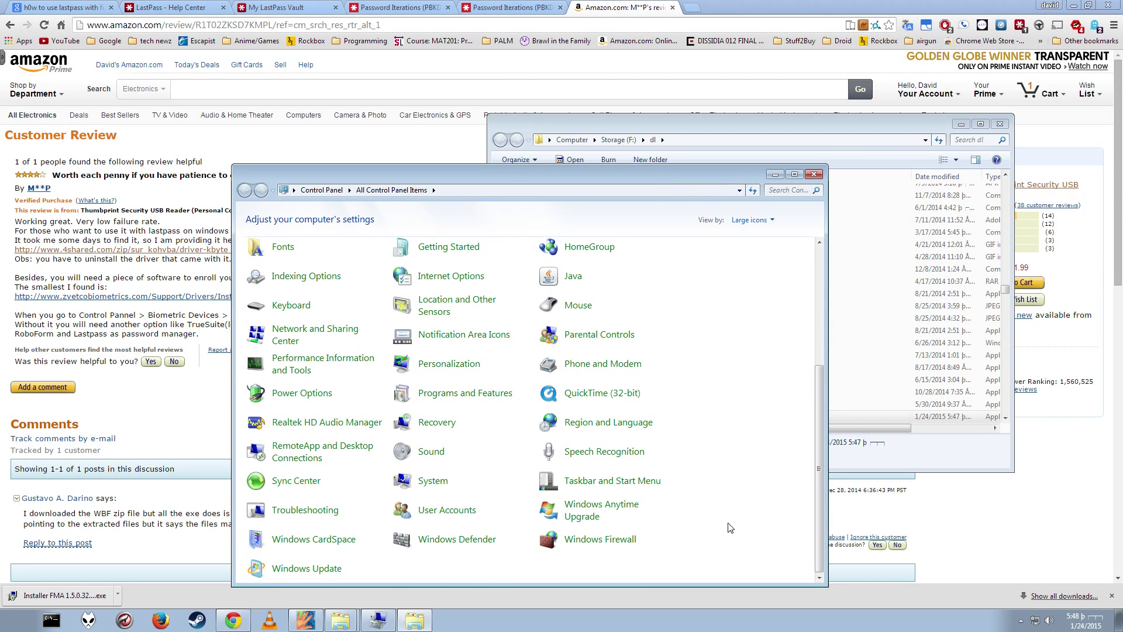
click(459, 393)
click(462, 335)
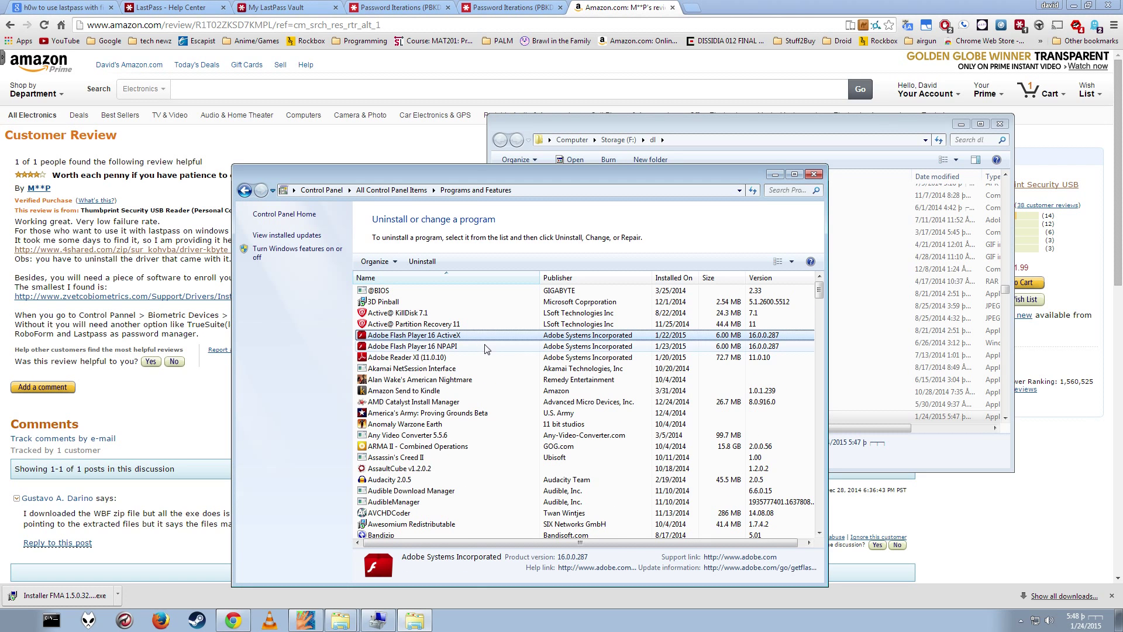
- Select Protector Suite 2012 in the installed programs and launch its Repair setup
text(pi)
key(Down)
key(Down)
key(Down)
key(Down)
key(Down)
key(Down)
key(Down)
key(Down)
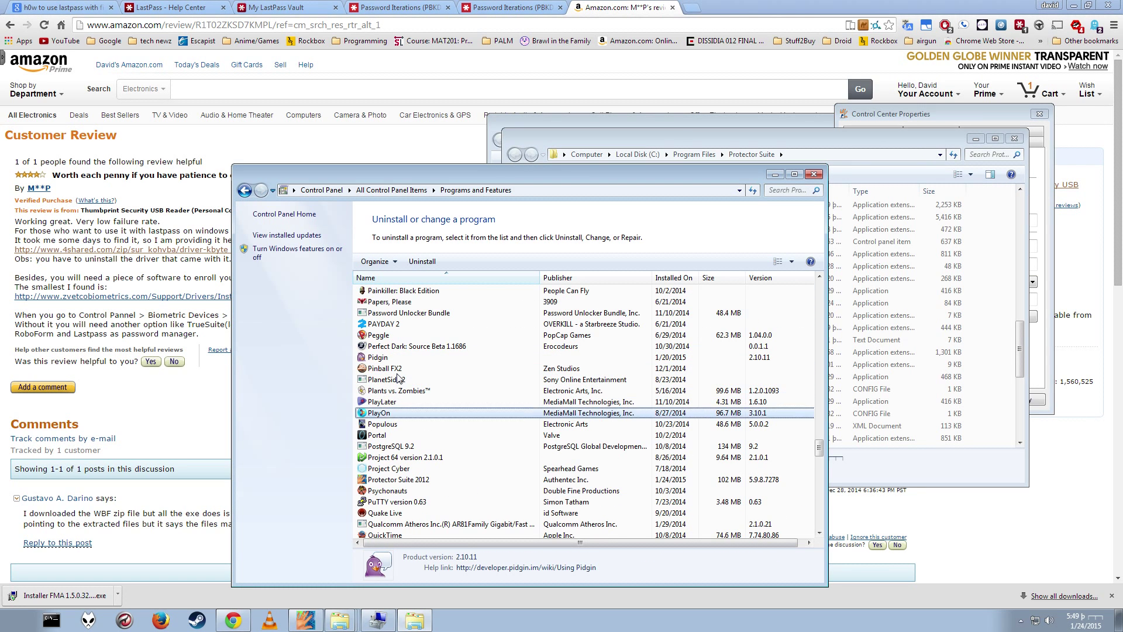
key(Down)
key(Down)
key(Down)
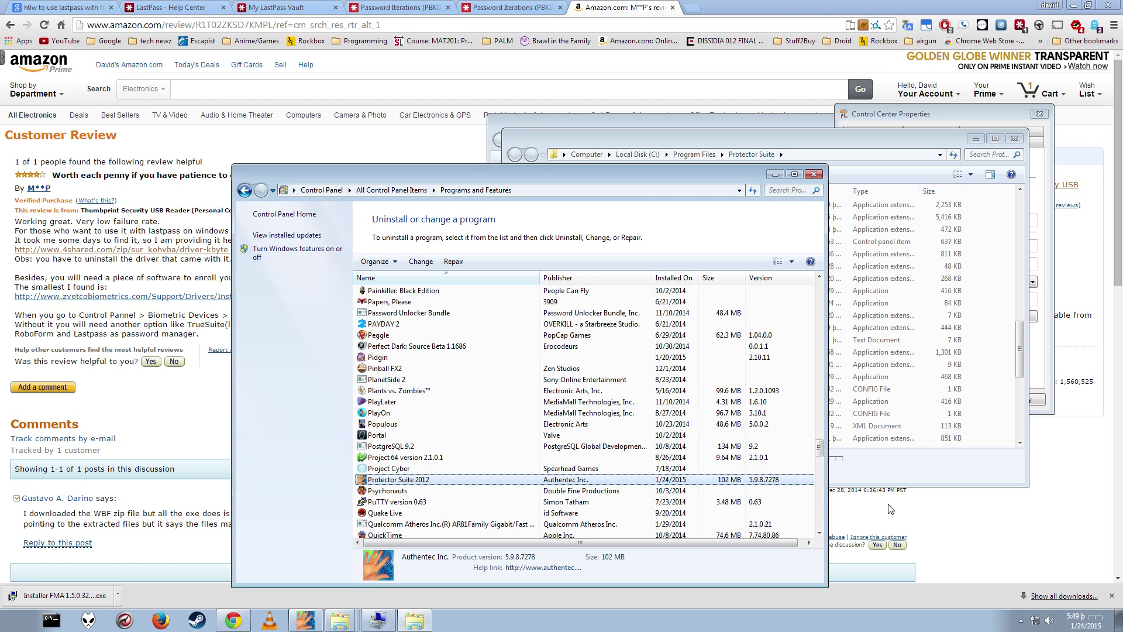
right_click(420, 481)
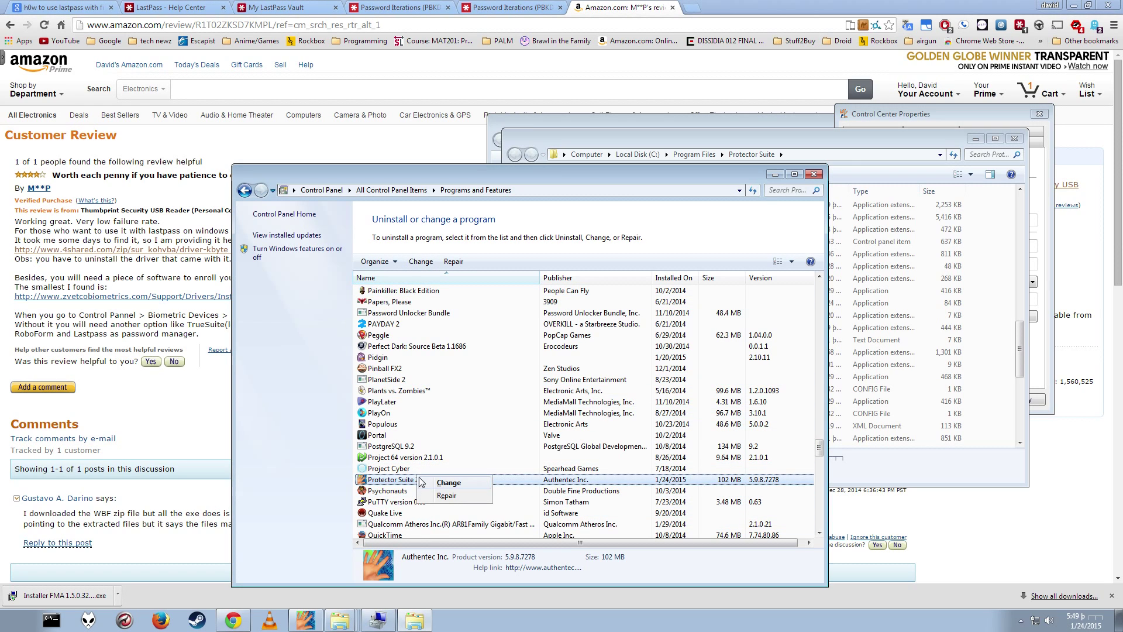
click(447, 496)
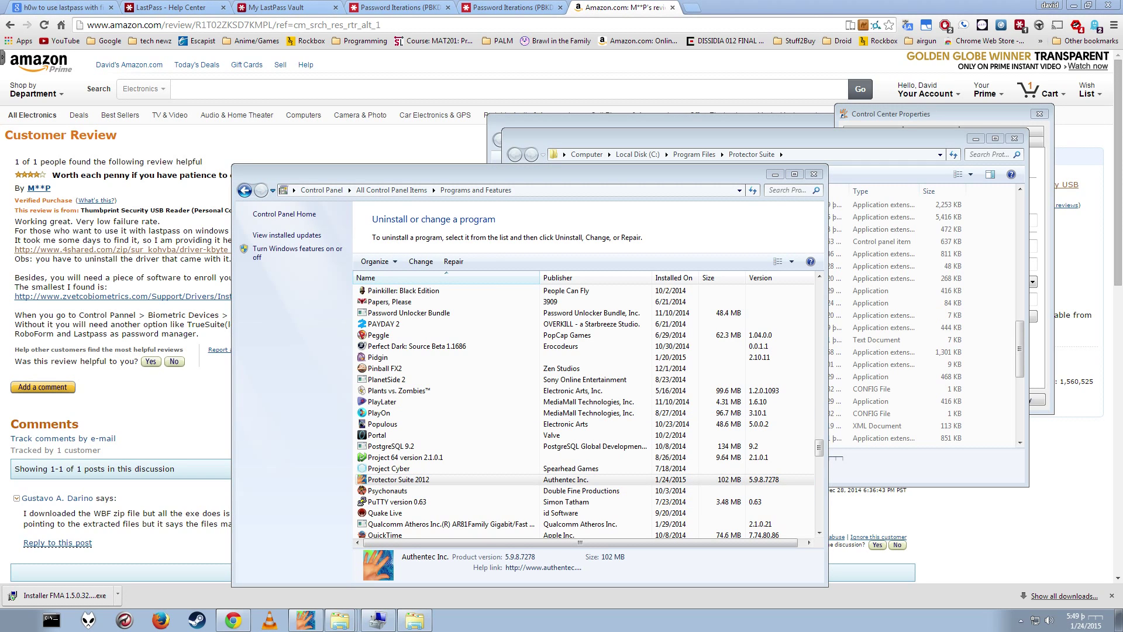
- Remove Protector Suite 2012 along with all its data, declining the restart
click(350, 417)
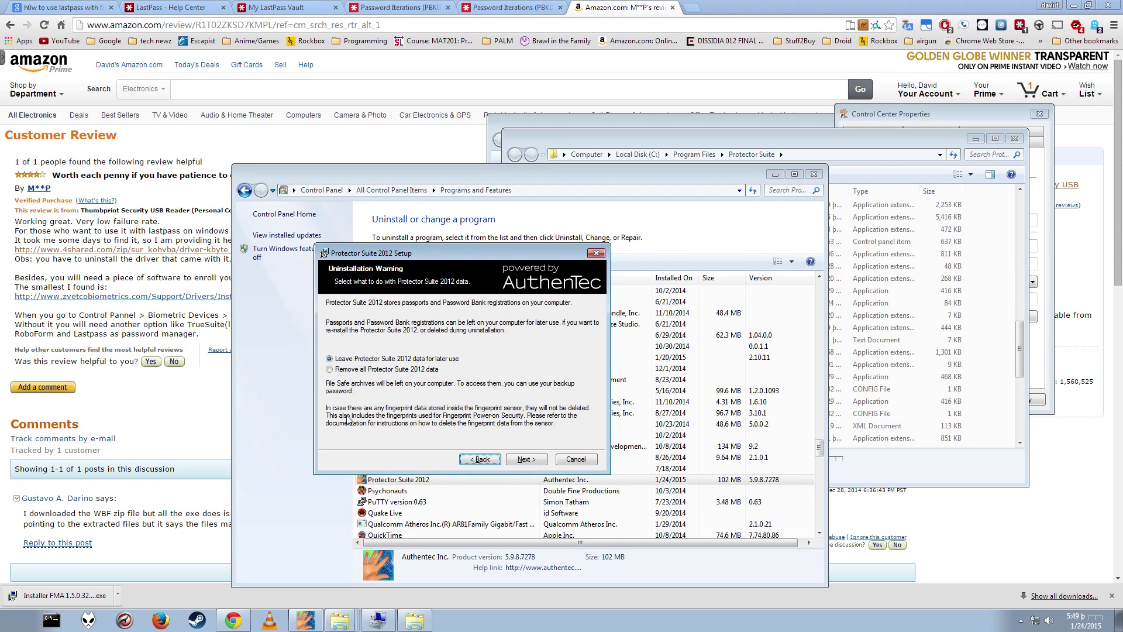
click(359, 372)
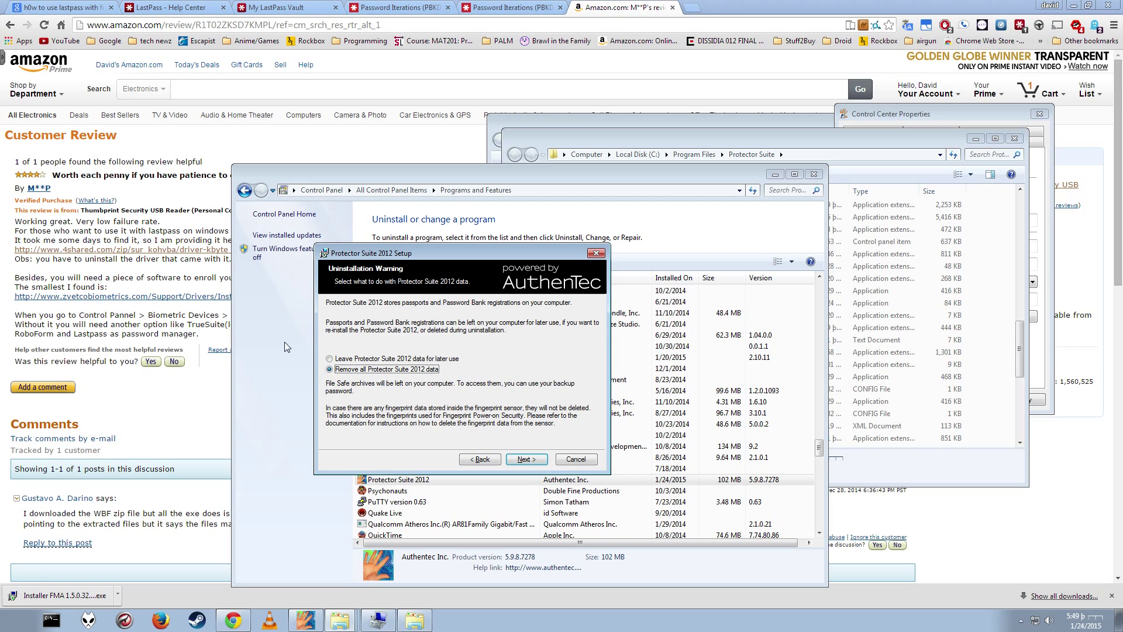
click(525, 459)
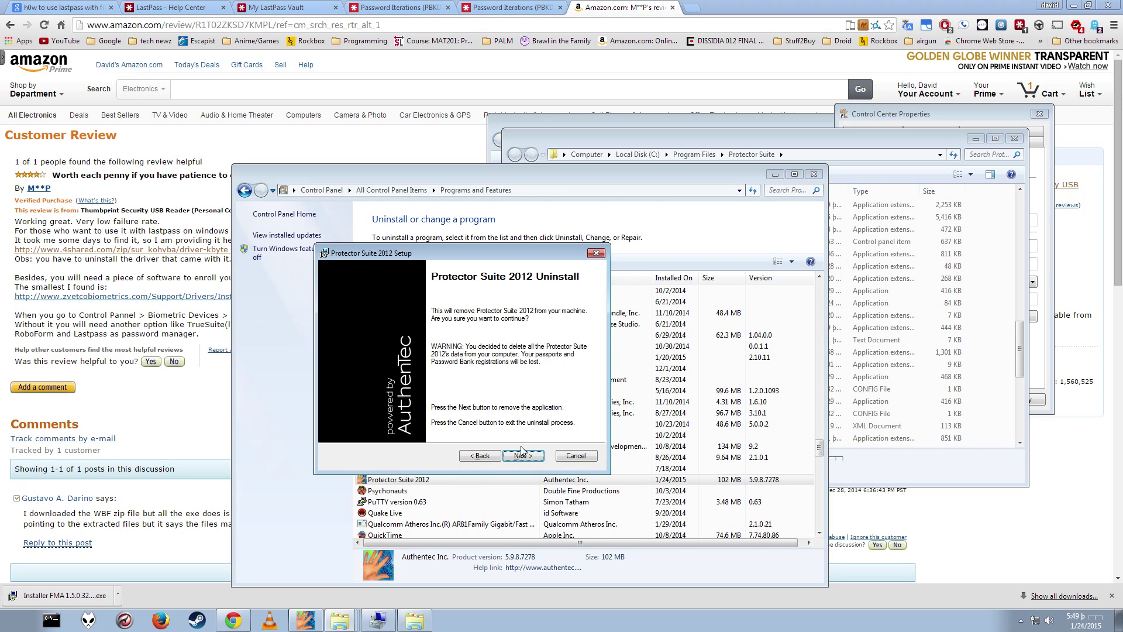
click(522, 454)
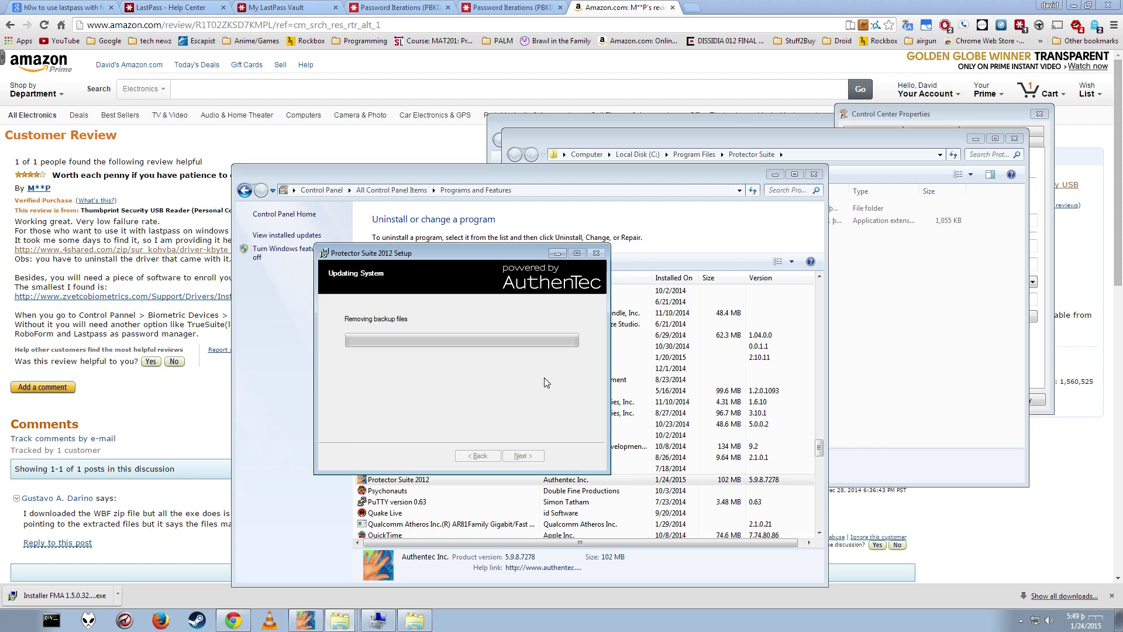
click(520, 455)
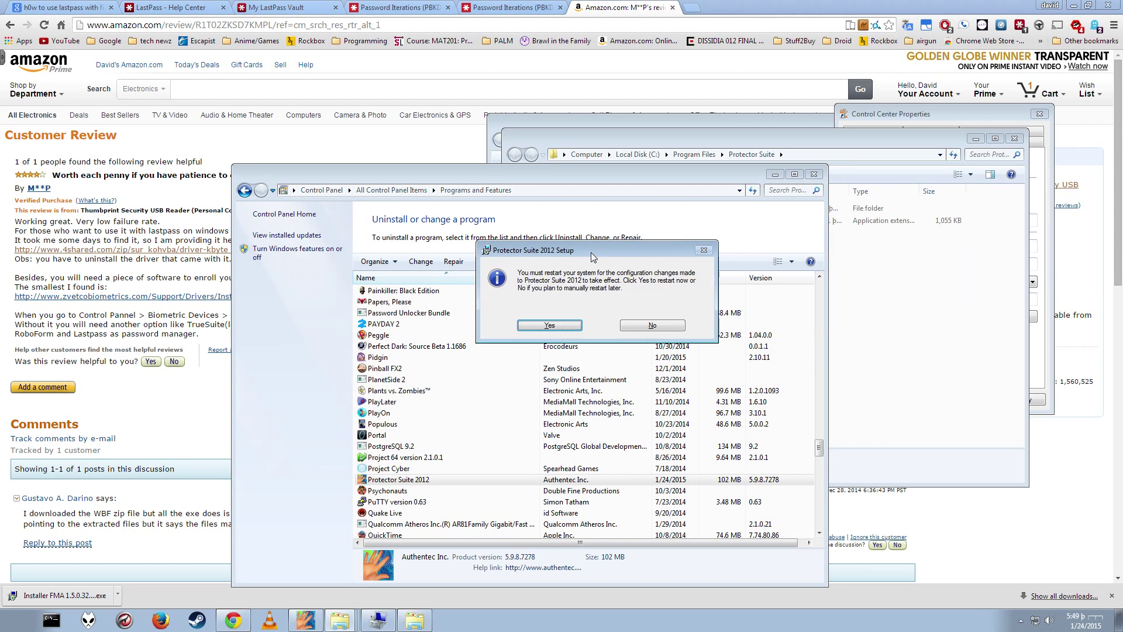
click(672, 355)
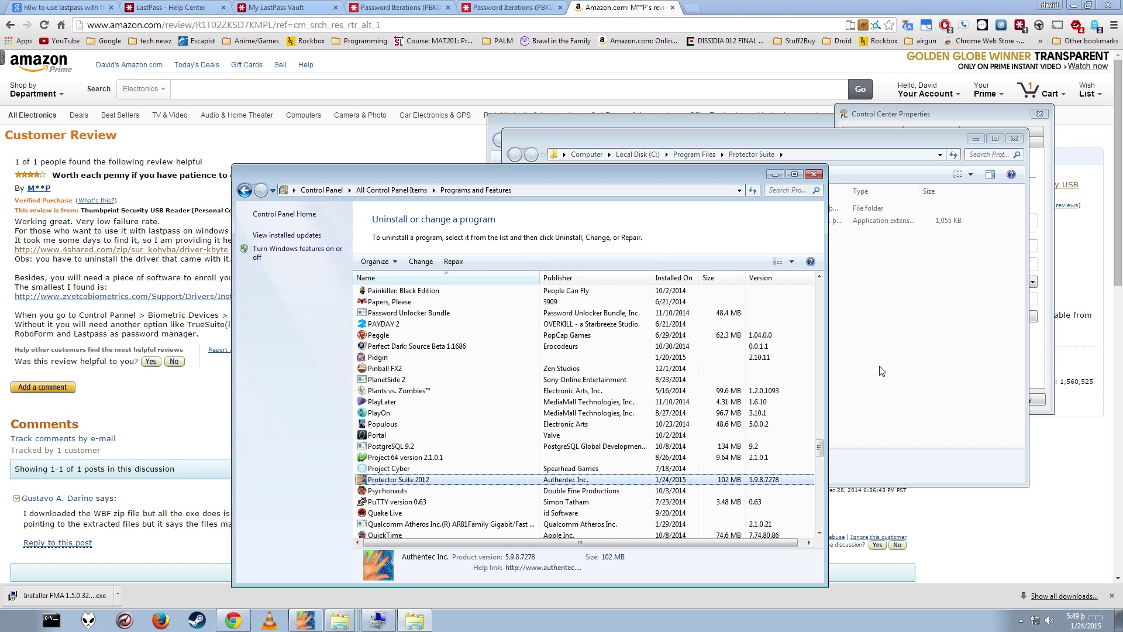
- Install Fingerprint Management Application 1.5.0.328 into C:\Program Files\finger
click(904, 117)
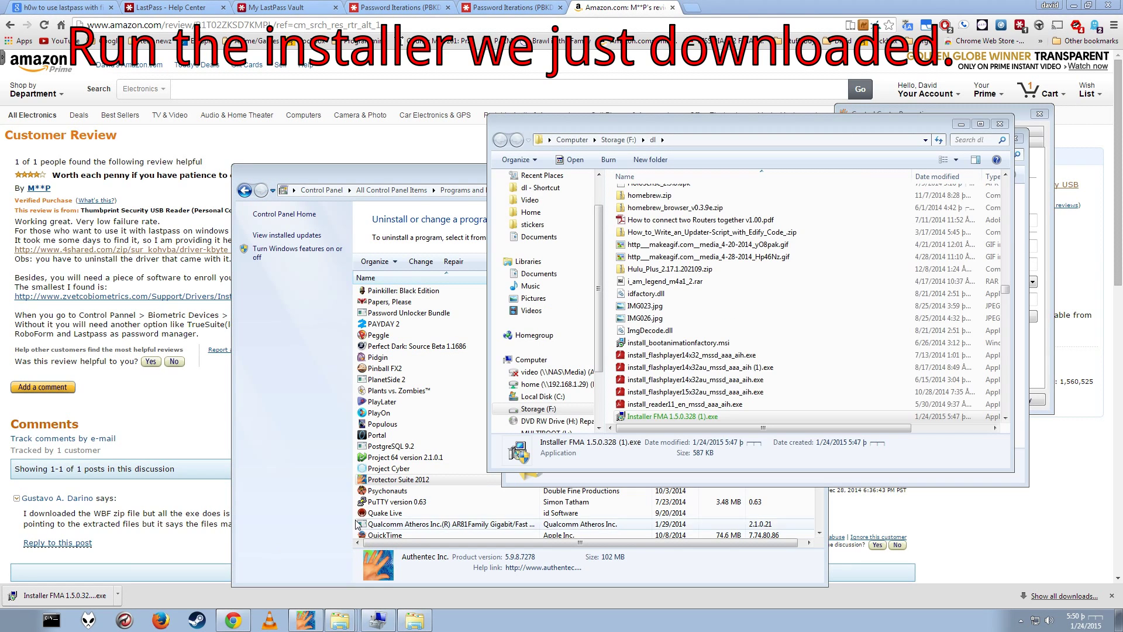
click(658, 417)
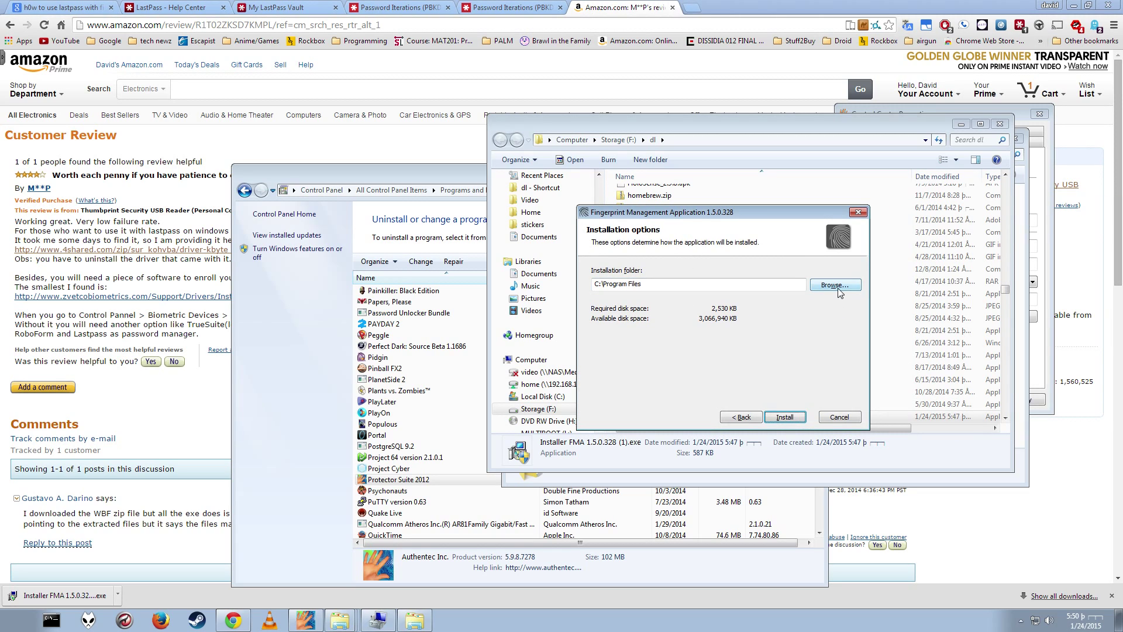
click(839, 290)
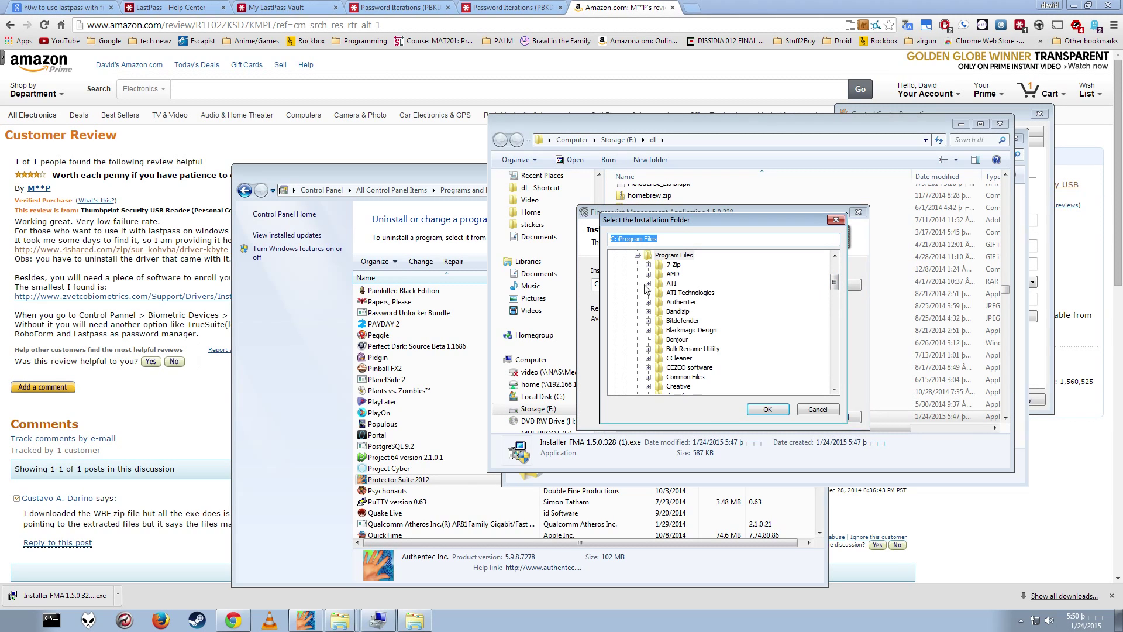
click(686, 241)
click(766, 409)
click(785, 418)
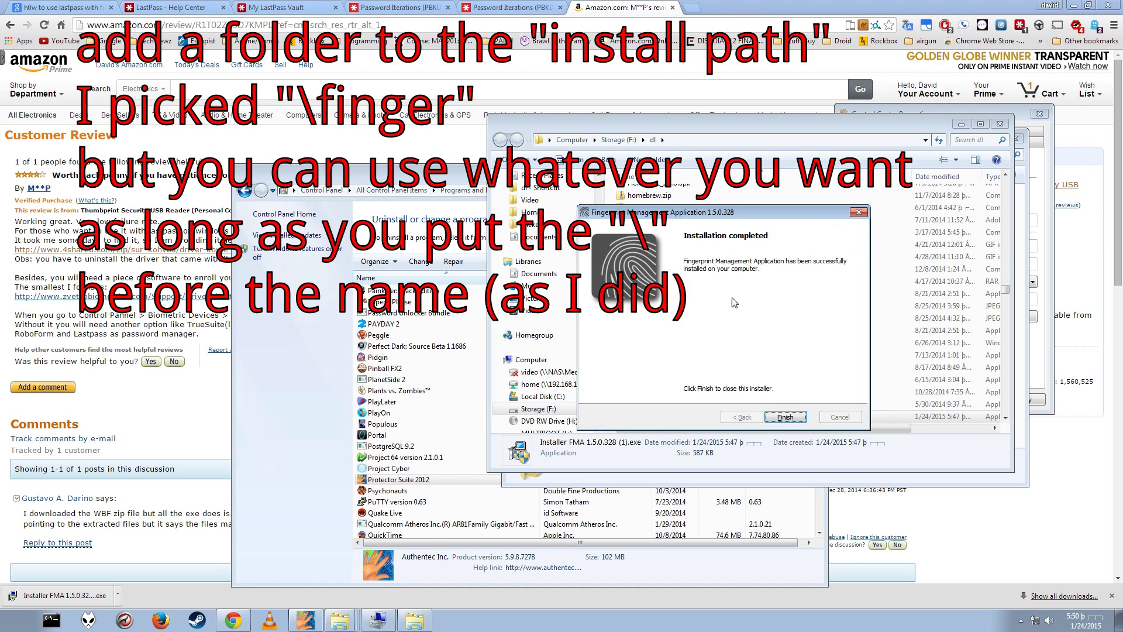
click(785, 417)
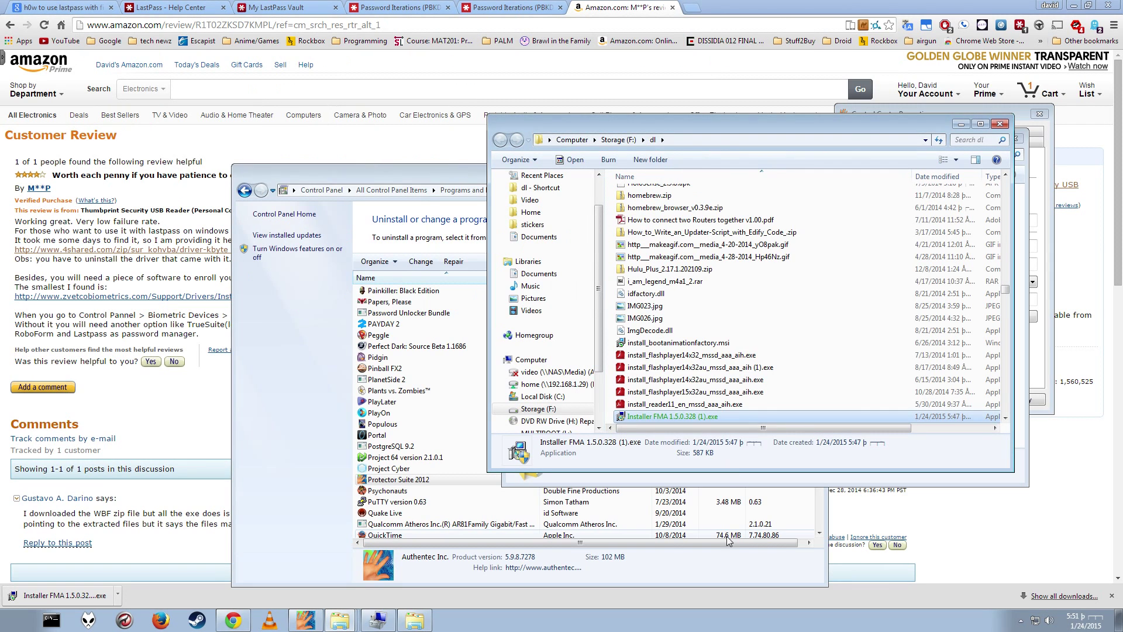
drag(860, 123, 515, 304)
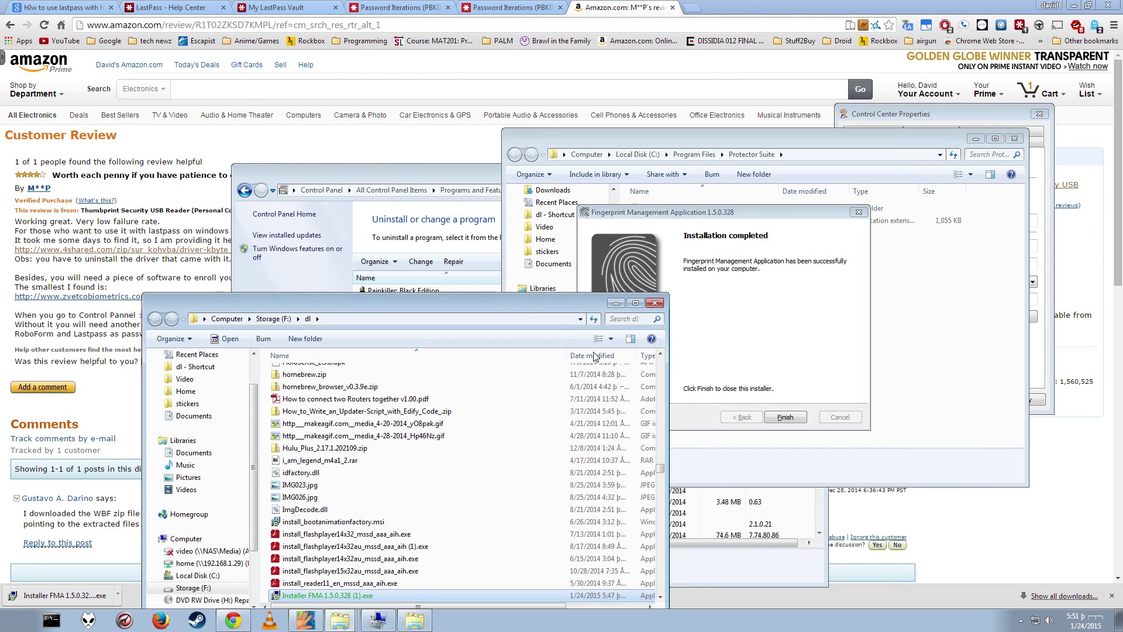
- Browse to C:\Program Files\finger\Zvetco\FMA and select enroll.exe
click(785, 416)
click(694, 155)
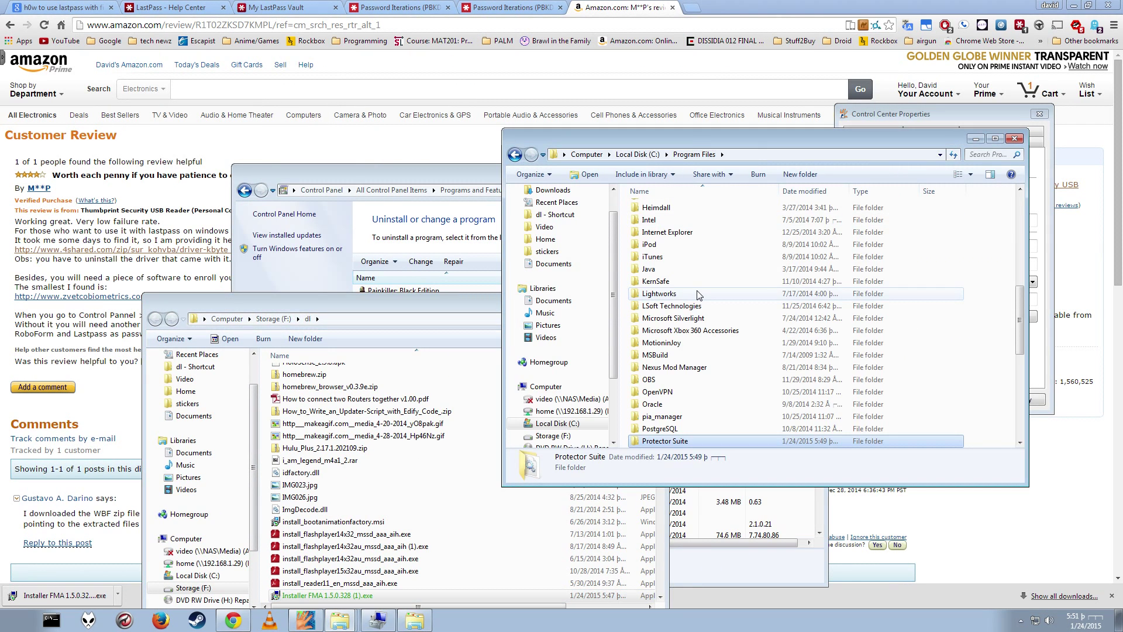
click(698, 295)
key(f)
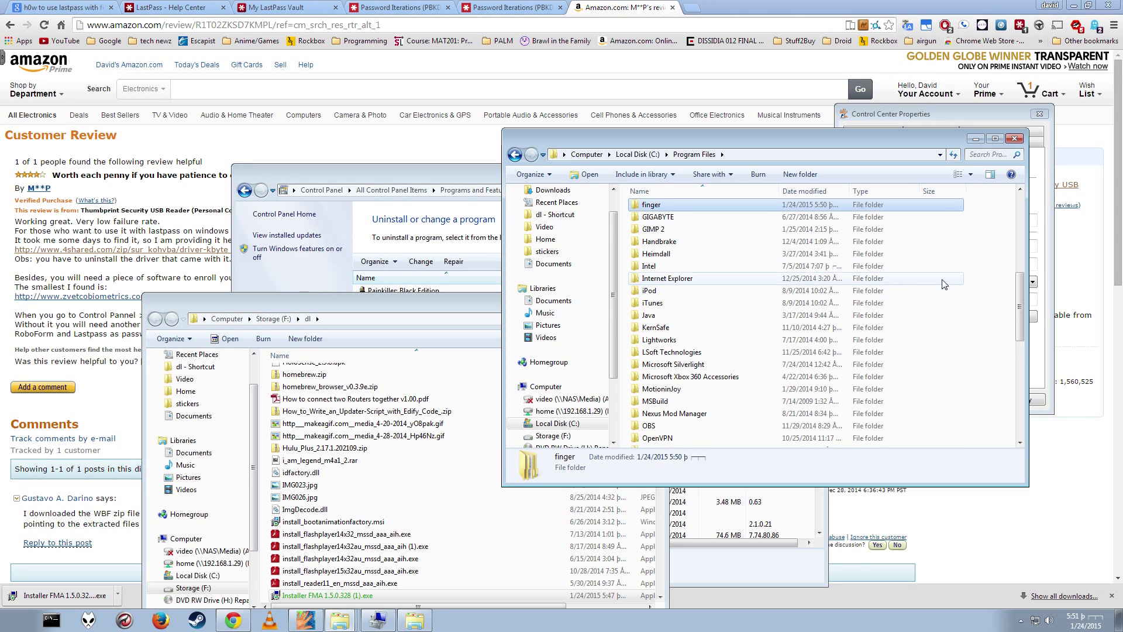
mouse_move(1019, 301)
mouse_down()
mouse_move(1019, 328)
mouse_move(1018, 239)
mouse_move(1003, 289)
mouse_up()
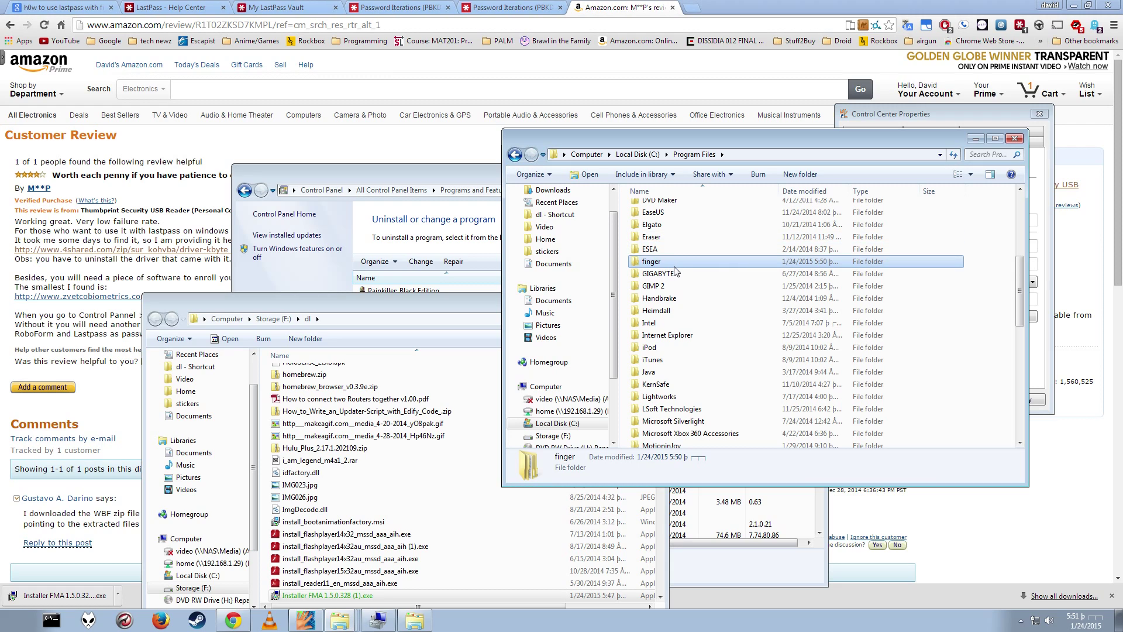
click(672, 261)
double_click(641, 262)
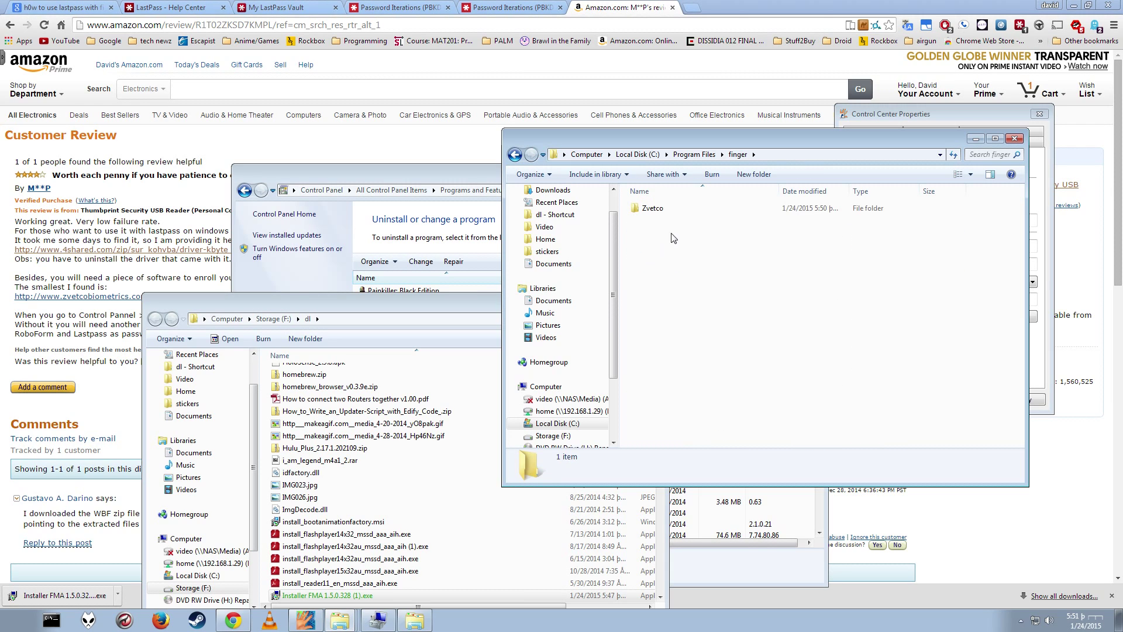
double_click(678, 209)
double_click(650, 208)
scroll(696, 316, down, 2)
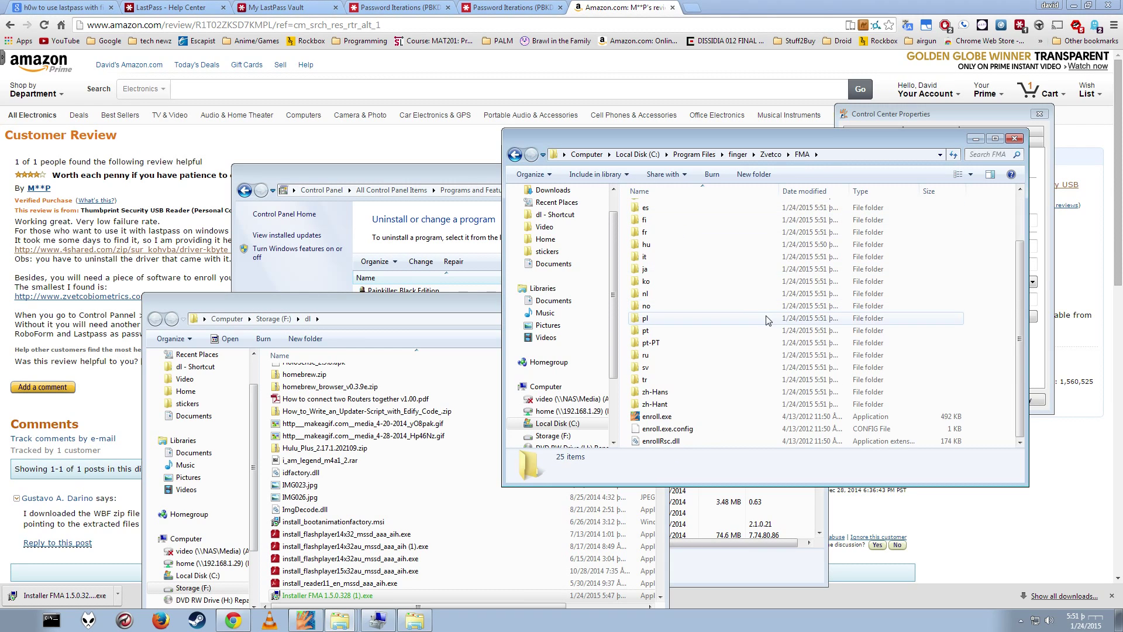
click(663, 418)
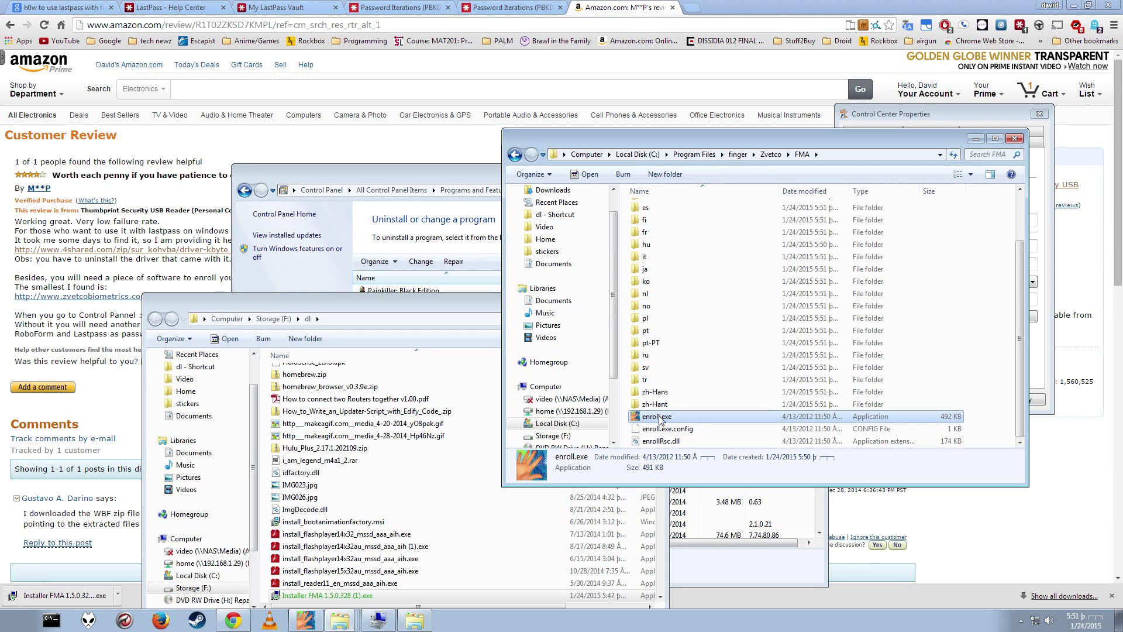
- Enroll a finger with enroll.exe after the Windows password prompt, then close Biometric Enrollment
double_click(660, 418)
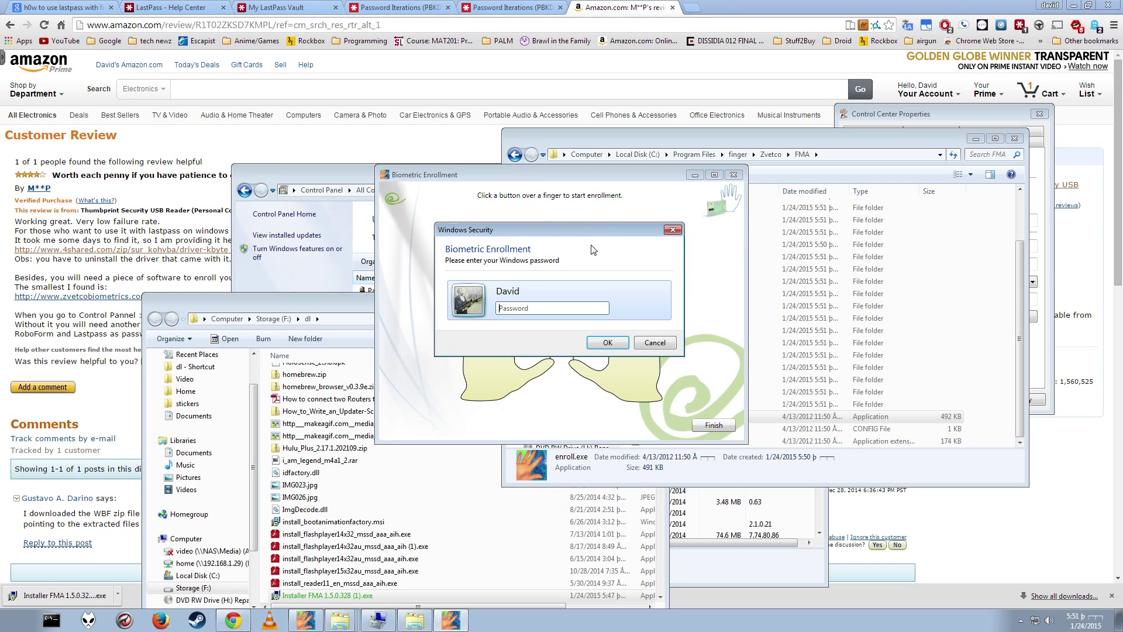
drag(572, 228, 979, 218)
click(1080, 219)
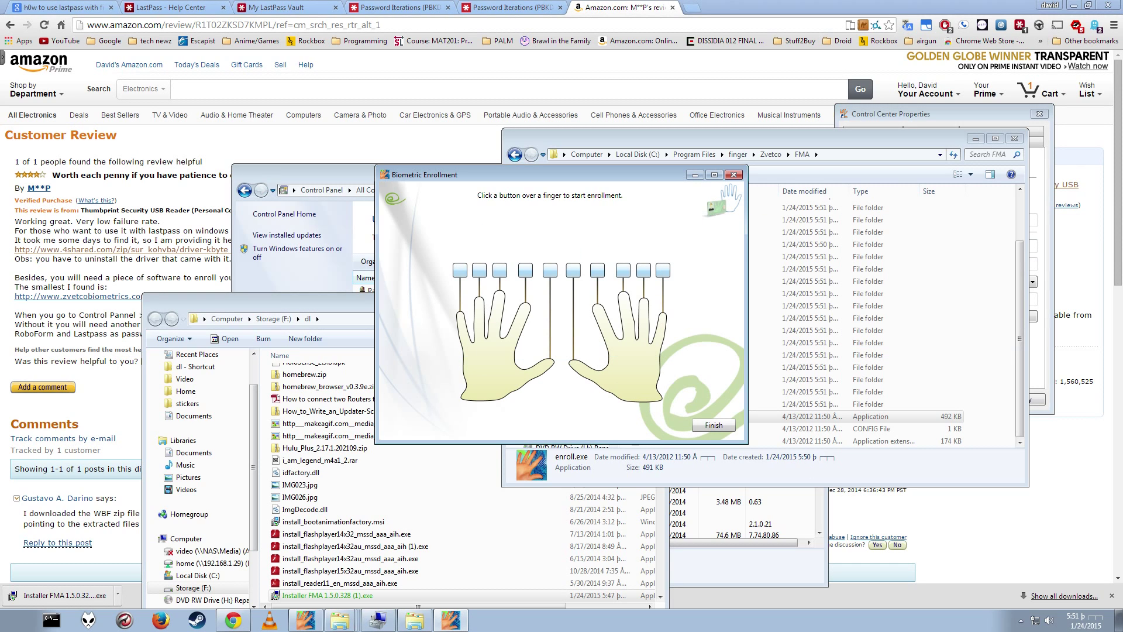
click(526, 270)
click(712, 424)
click(717, 426)
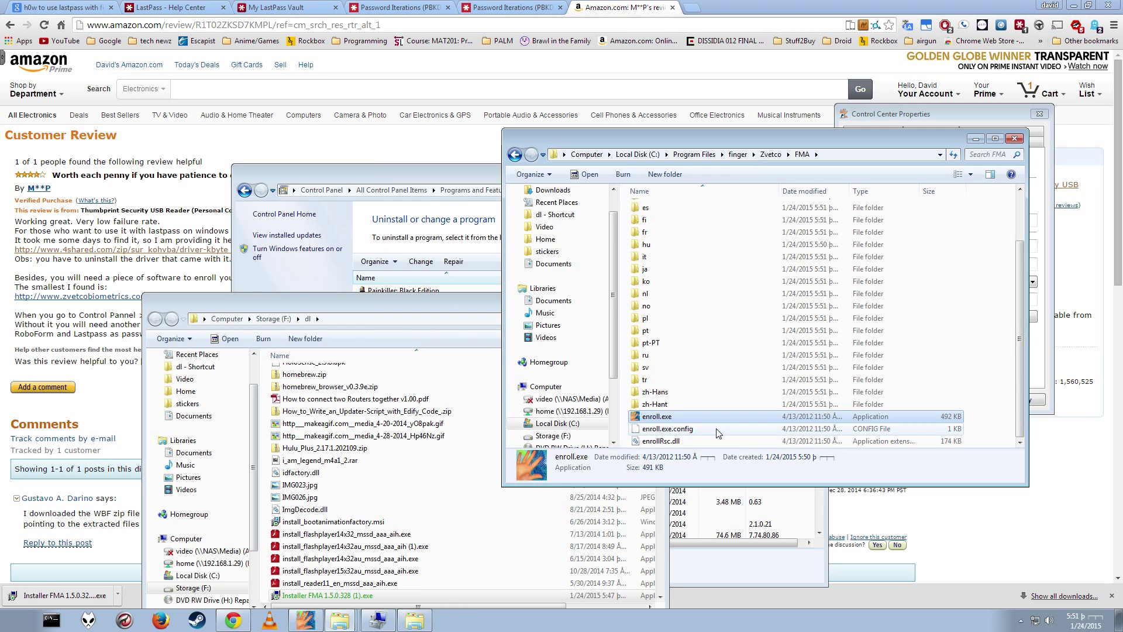
- Return to Chrome and start the LastPass binary component install from the extension menu
key(alt+Tab)
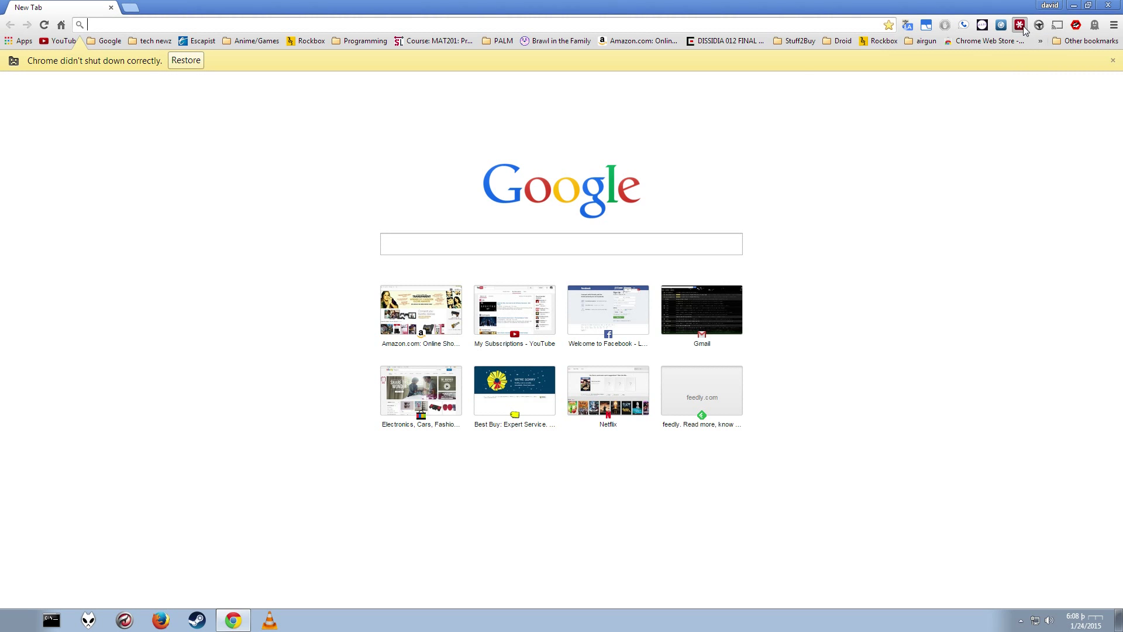
click(993, 217)
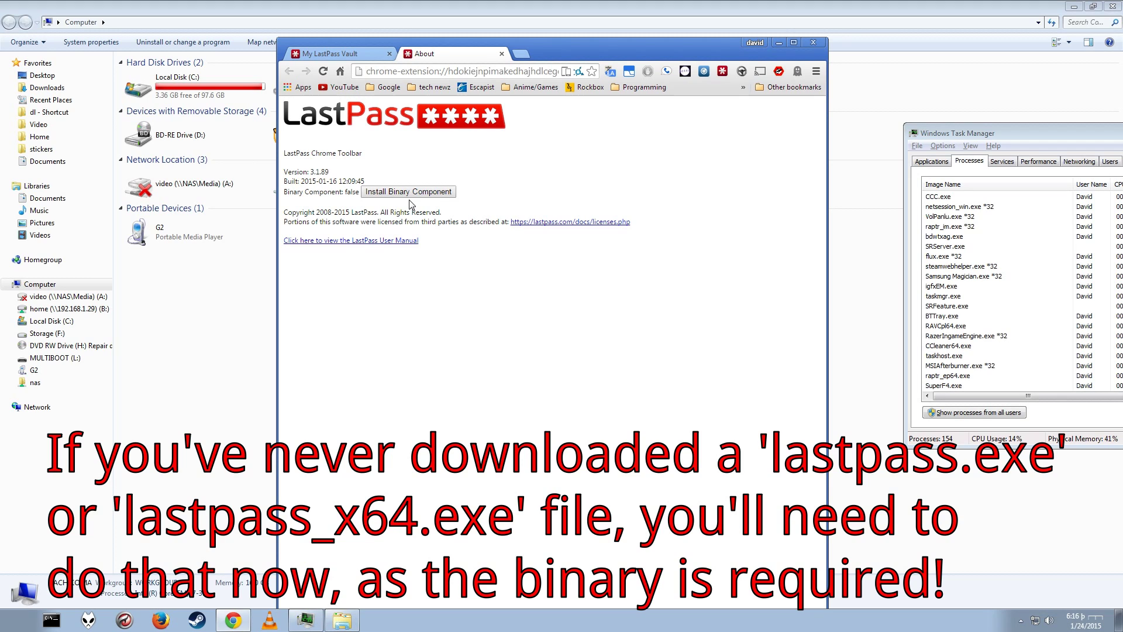
drag(312, 202, 359, 192)
click(953, 229)
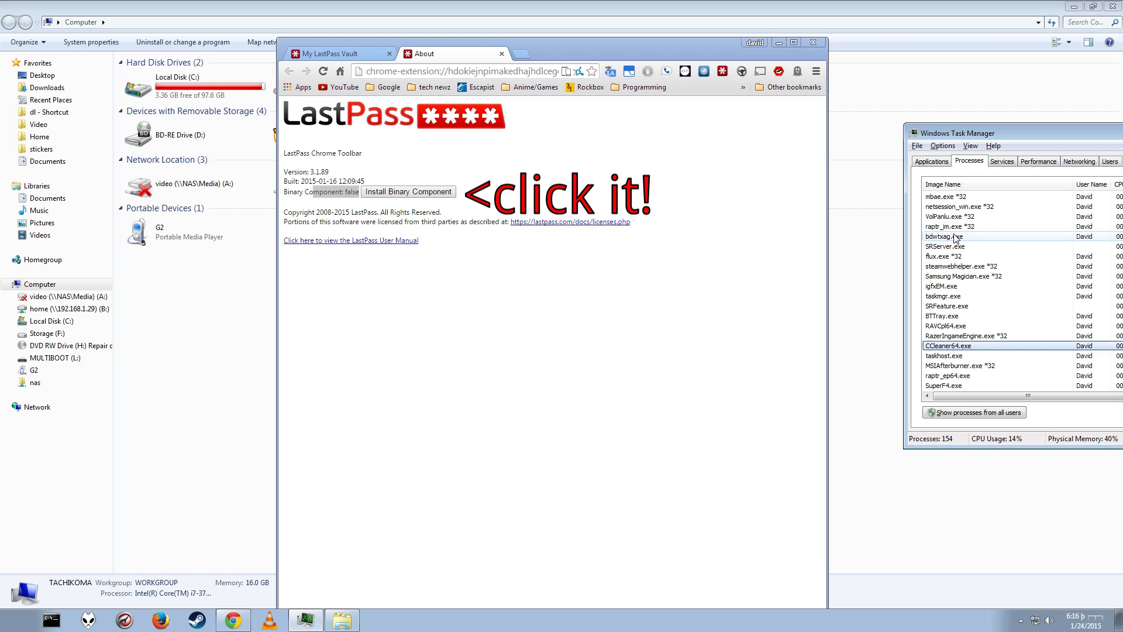
click(409, 192)
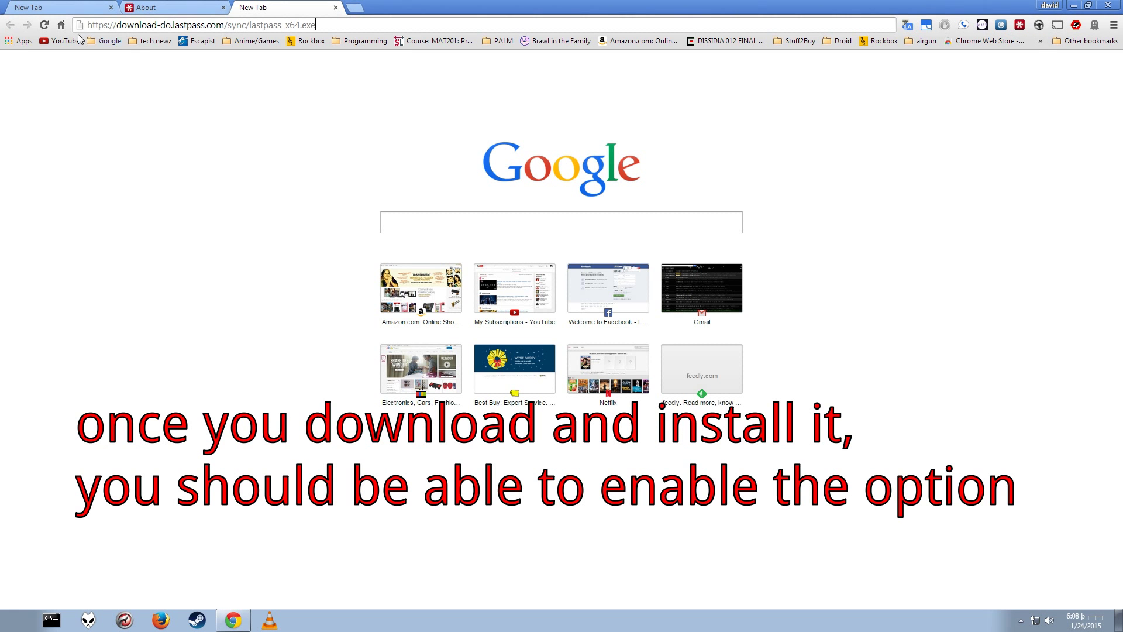
- Grant the LastPass extension native messaging permission, acknowledge the restart notice, and return to the vault
click(176, 6)
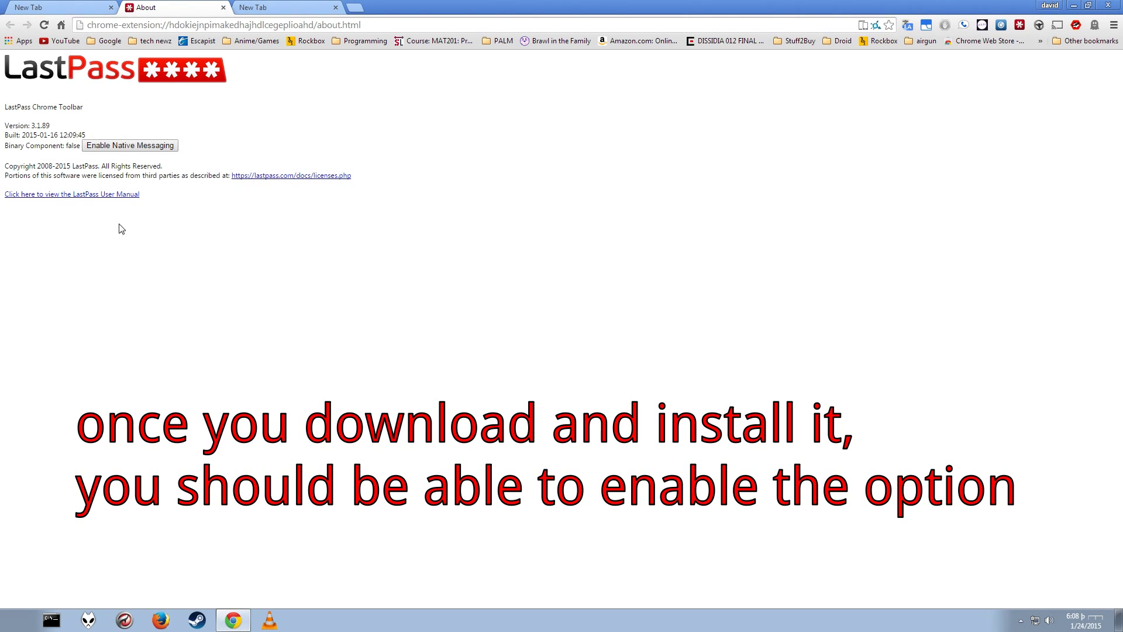
click(124, 151)
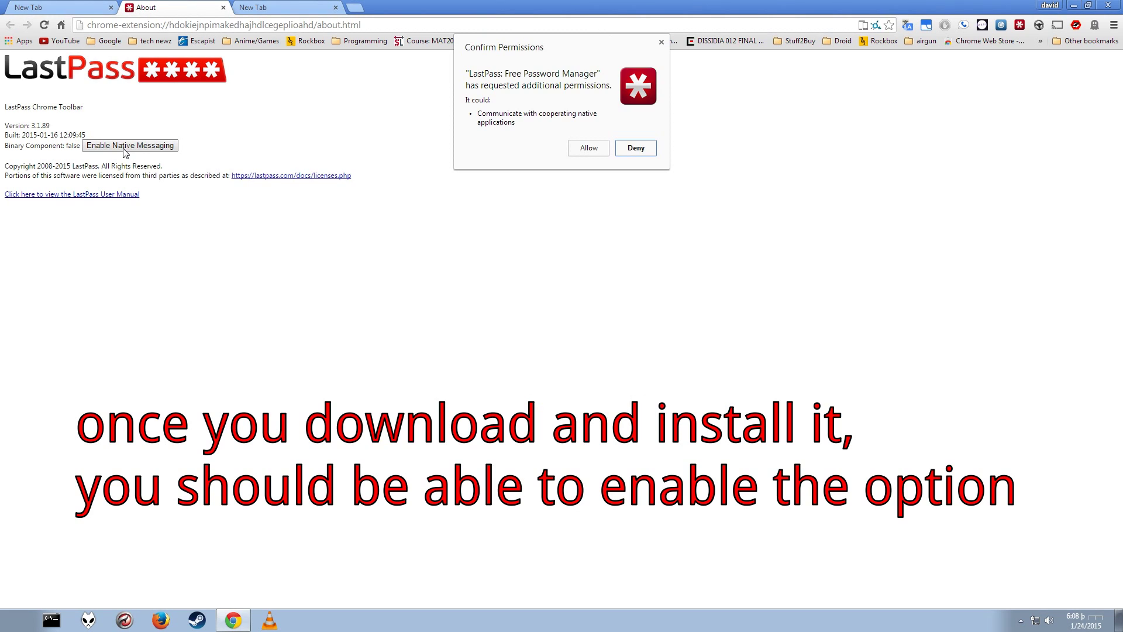
click(589, 150)
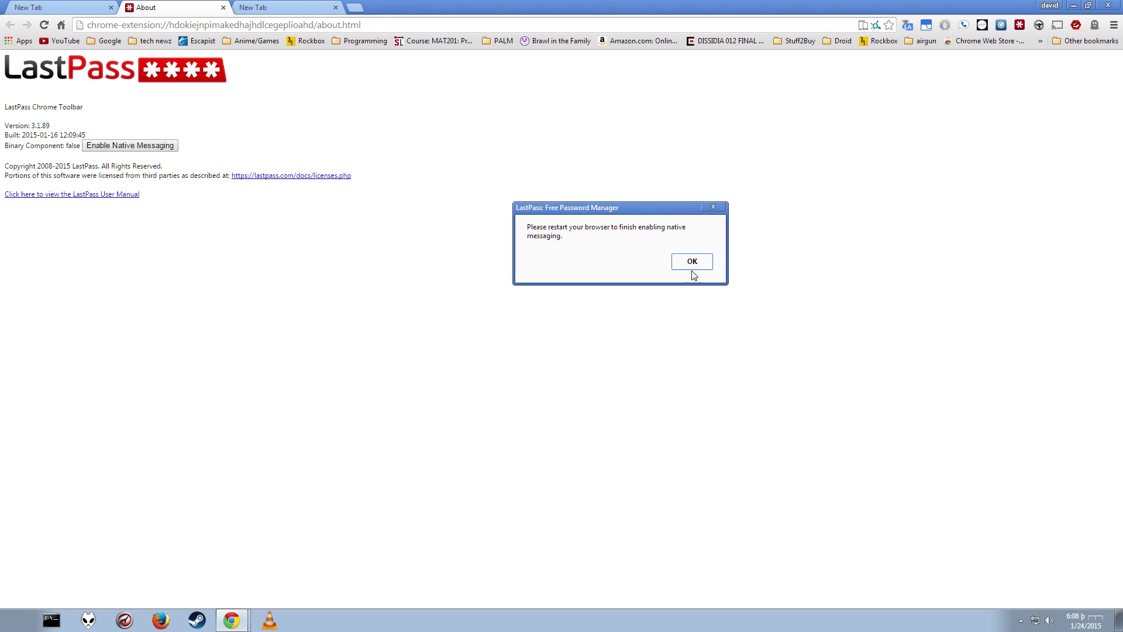
click(690, 261)
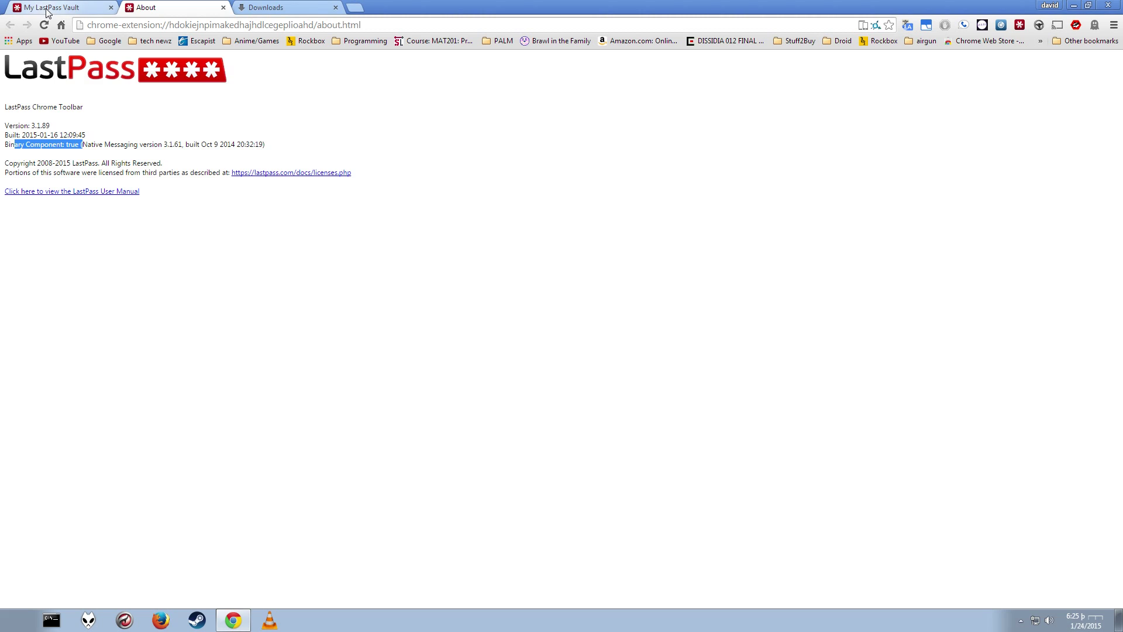
click(47, 8)
- Select Fingerprint in Account Settings' Multifactor Options and save it with the master password
click(58, 163)
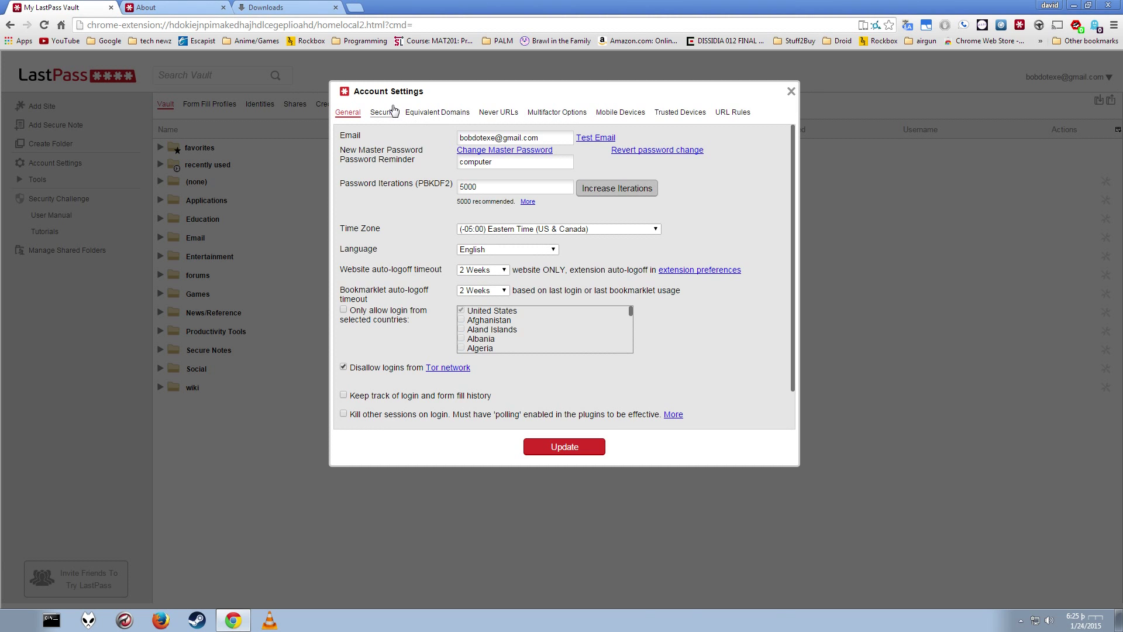
click(382, 111)
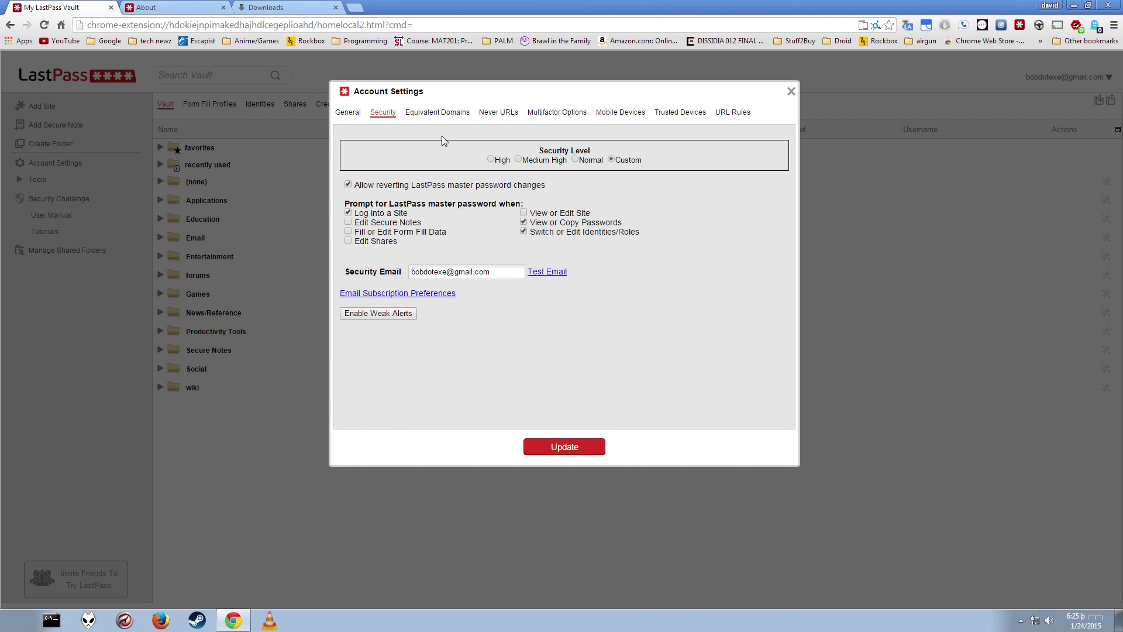
click(578, 120)
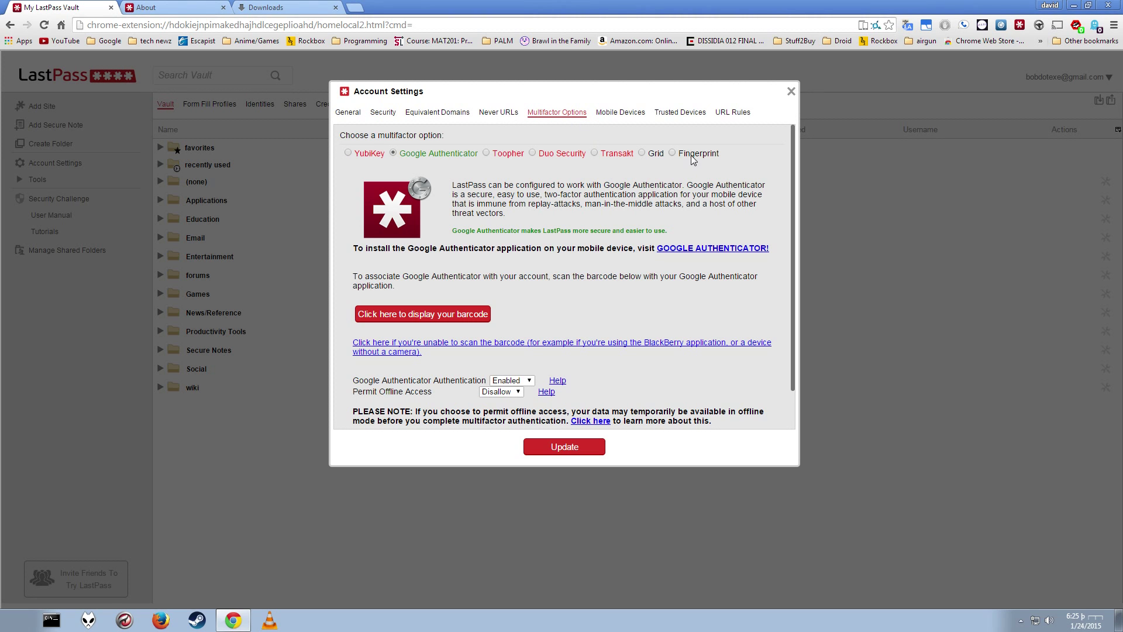
click(672, 153)
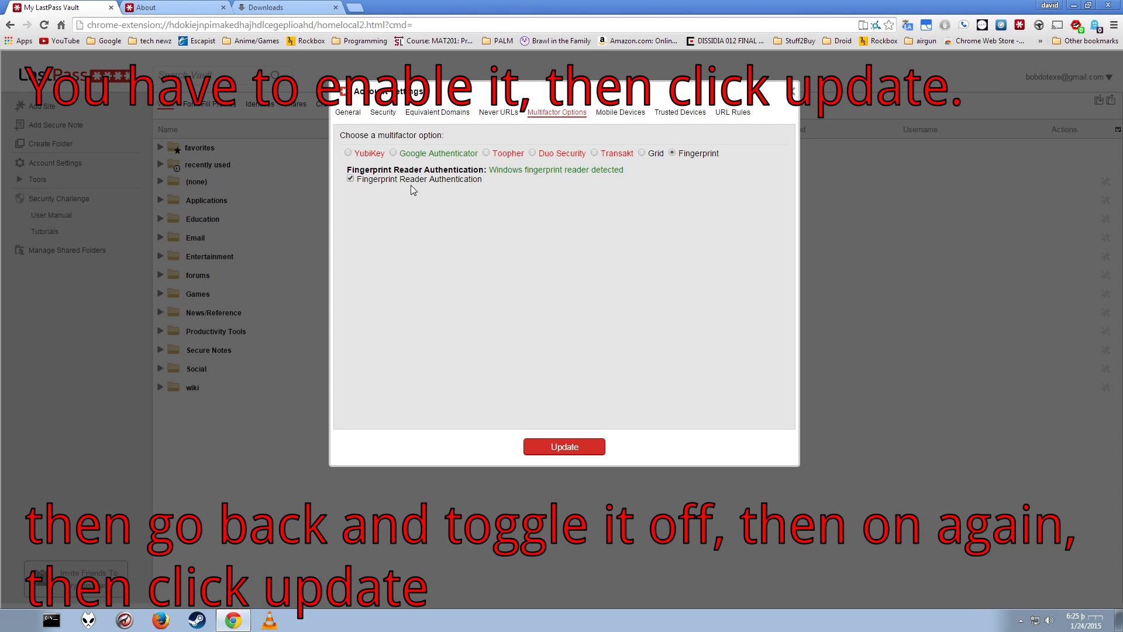
click(572, 442)
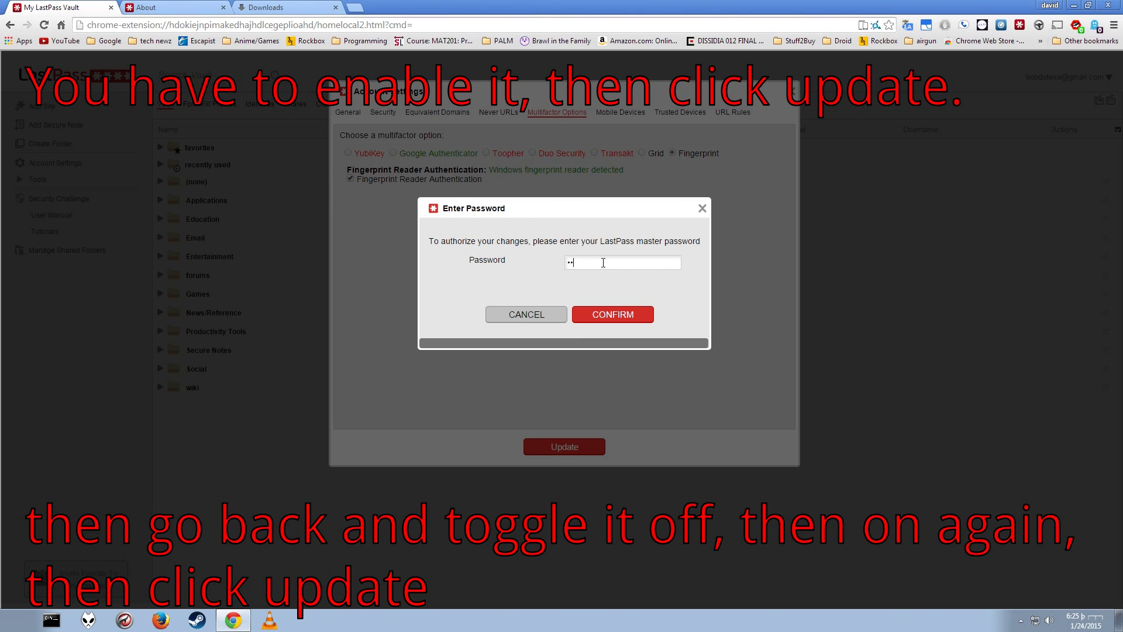
key(Return)
click(46, 163)
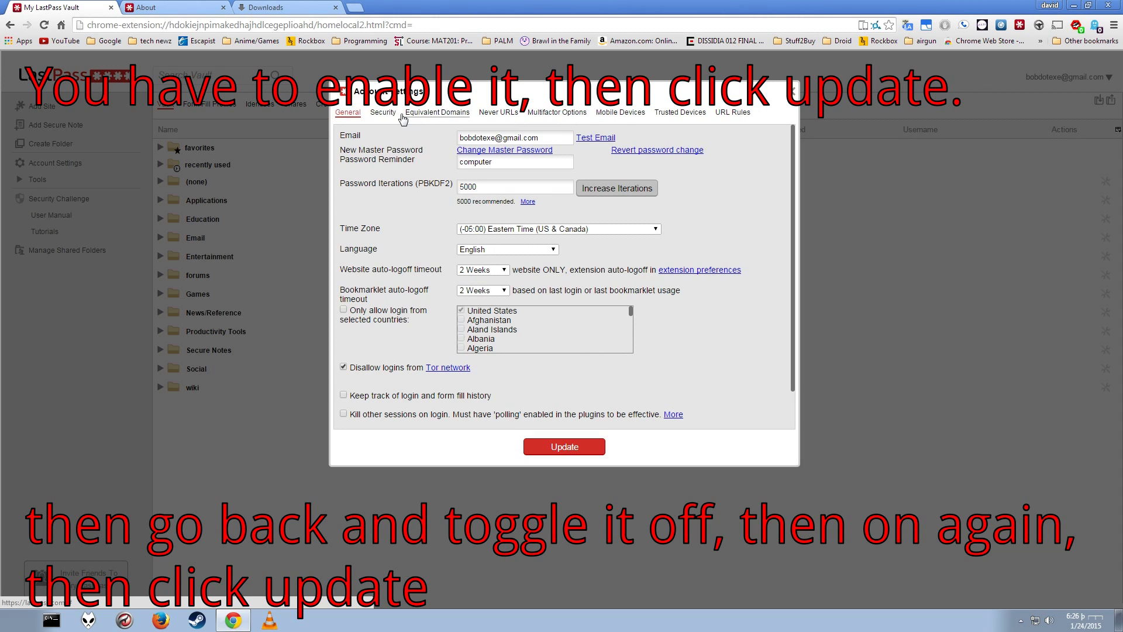
- Reopen Multifactor Options and pick Fingerprint again to check the detected reader
click(387, 114)
click(557, 113)
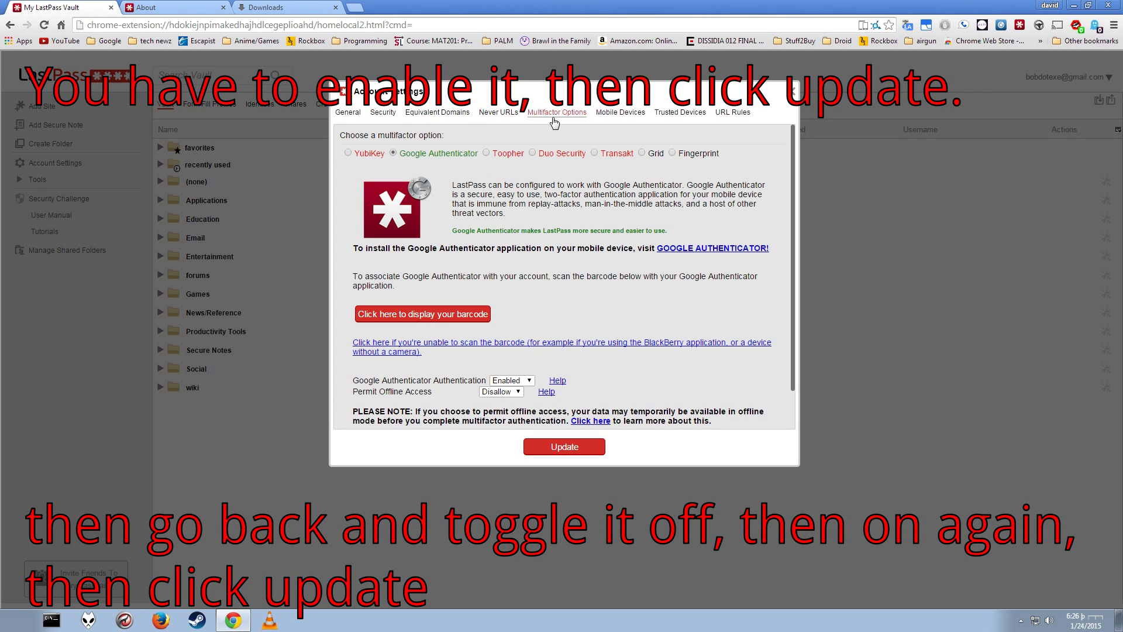
click(672, 154)
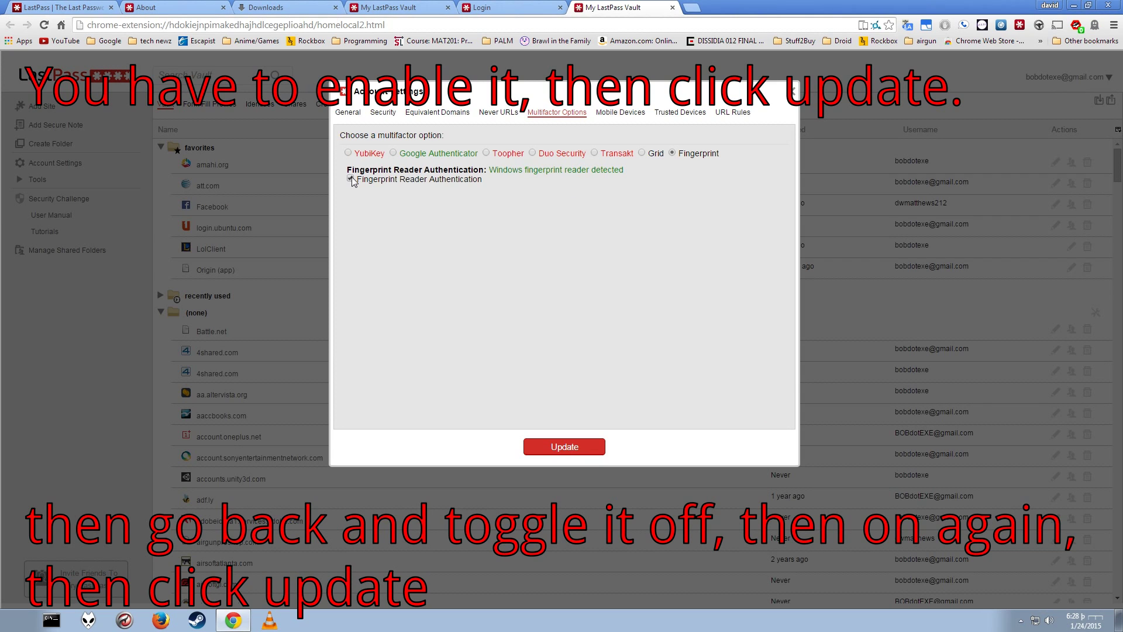
- Re-tick Fingerprint Reader Authentication, authorize with the master password and finger swipe, and update
click(350, 179)
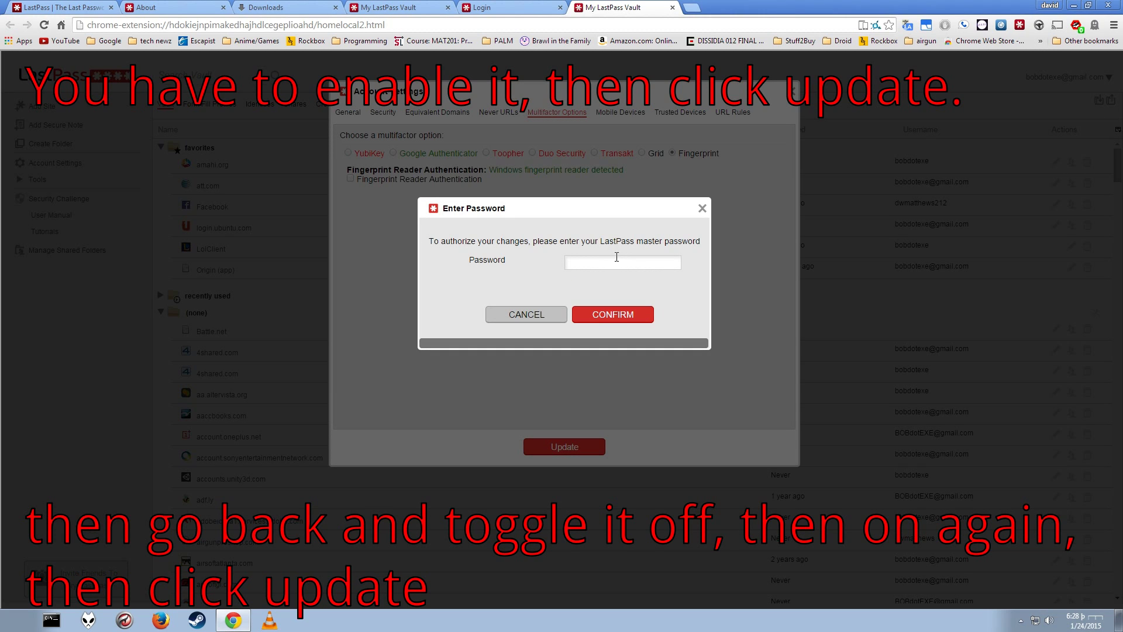
key(Return)
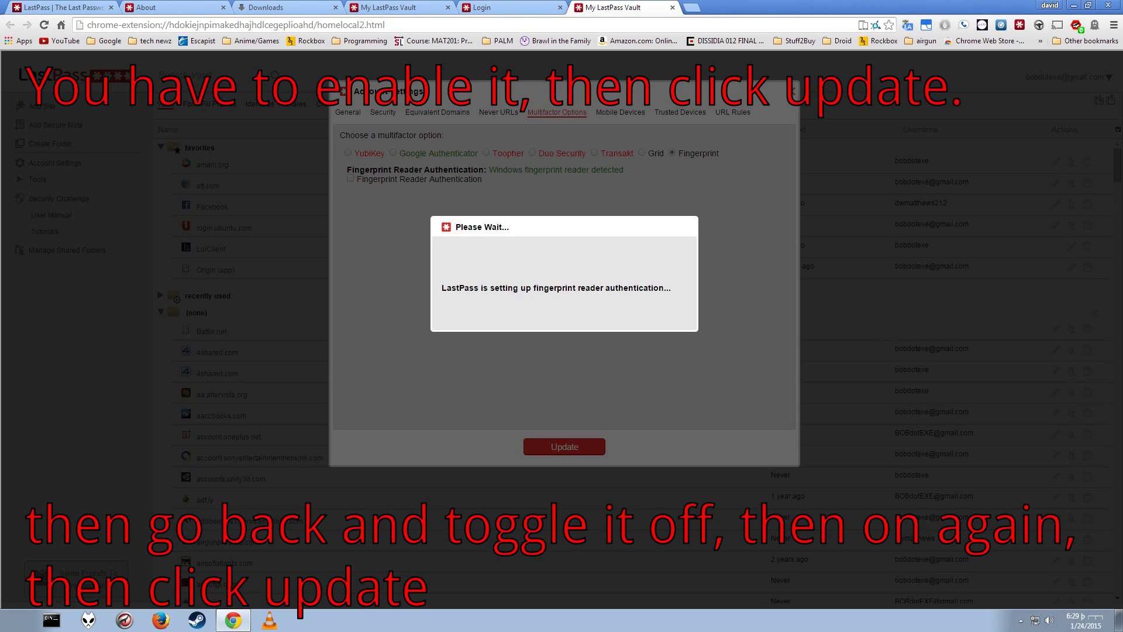
drag(416, 167, 744, 205)
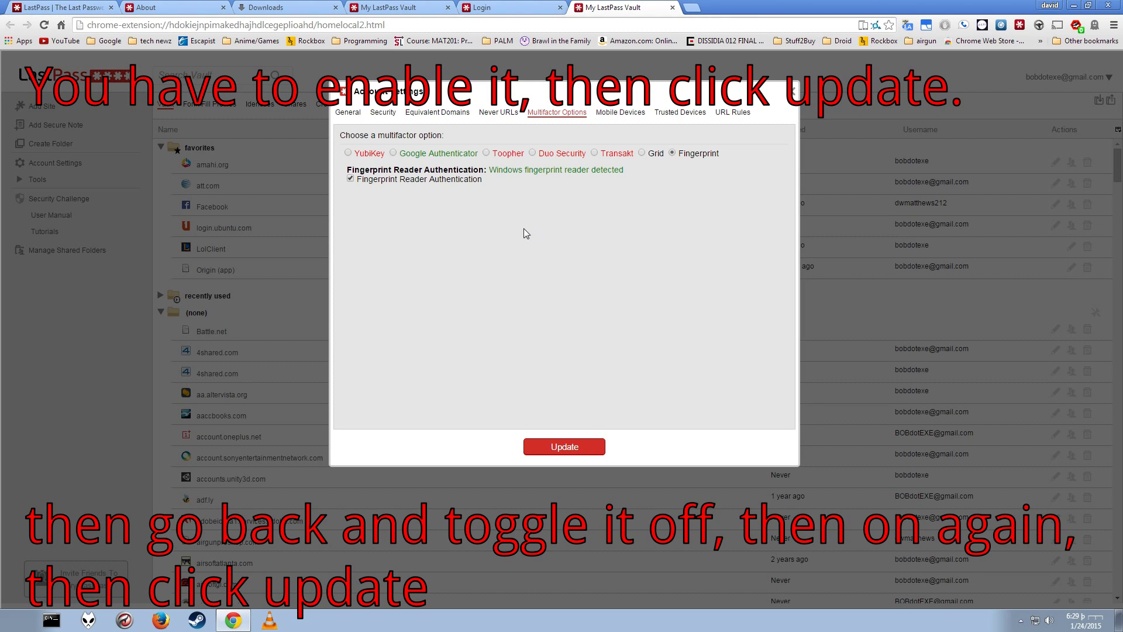
click(578, 448)
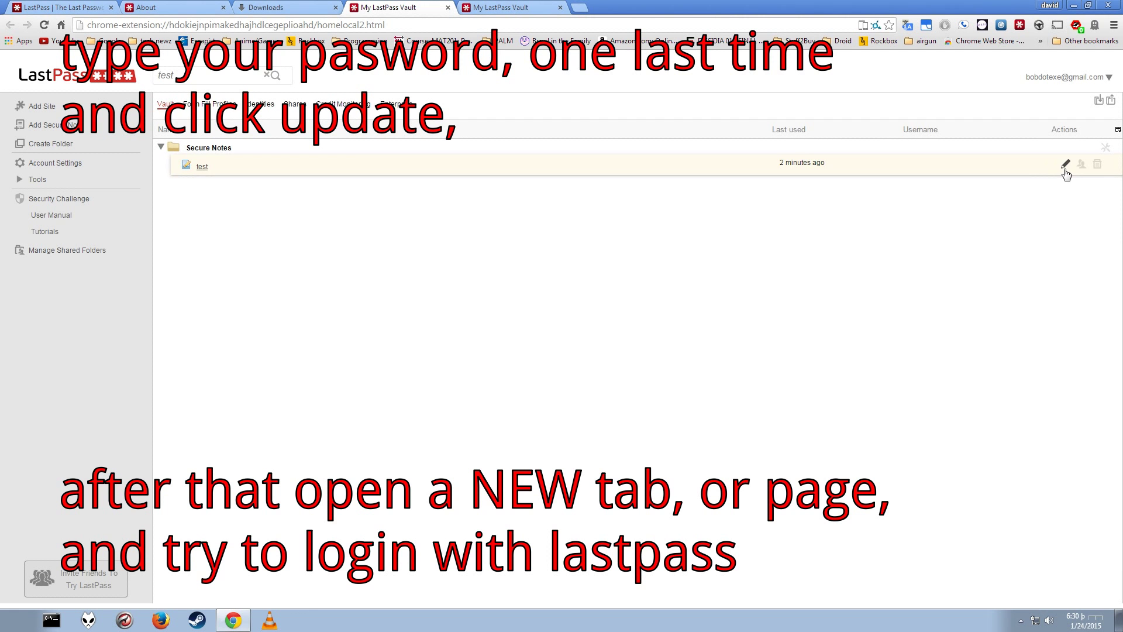
click(1066, 169)
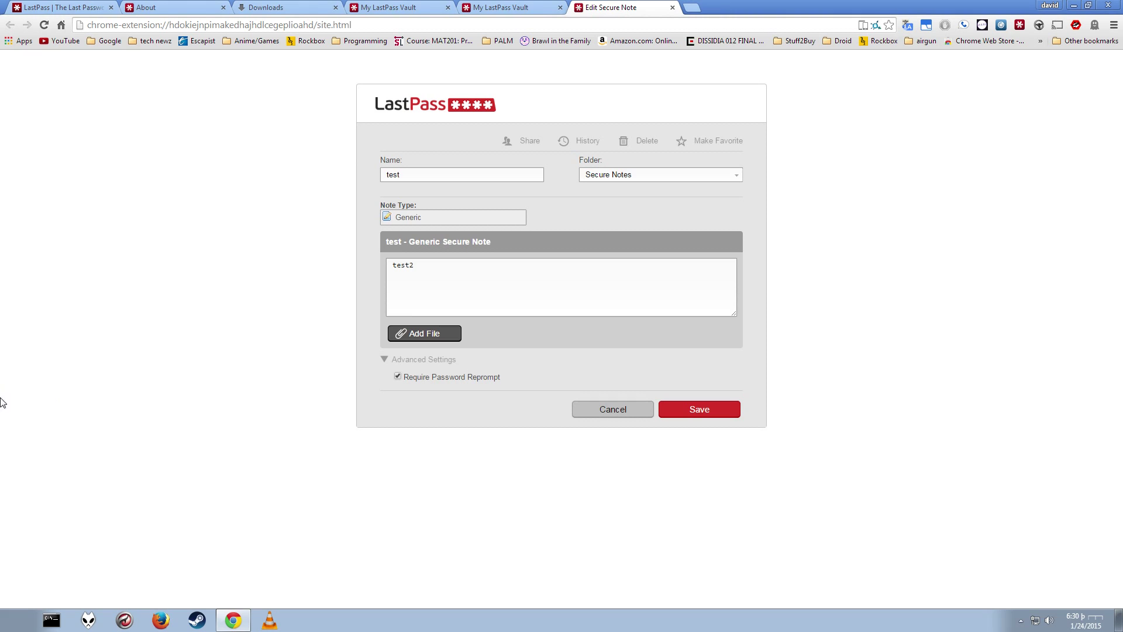
click(590, 407)
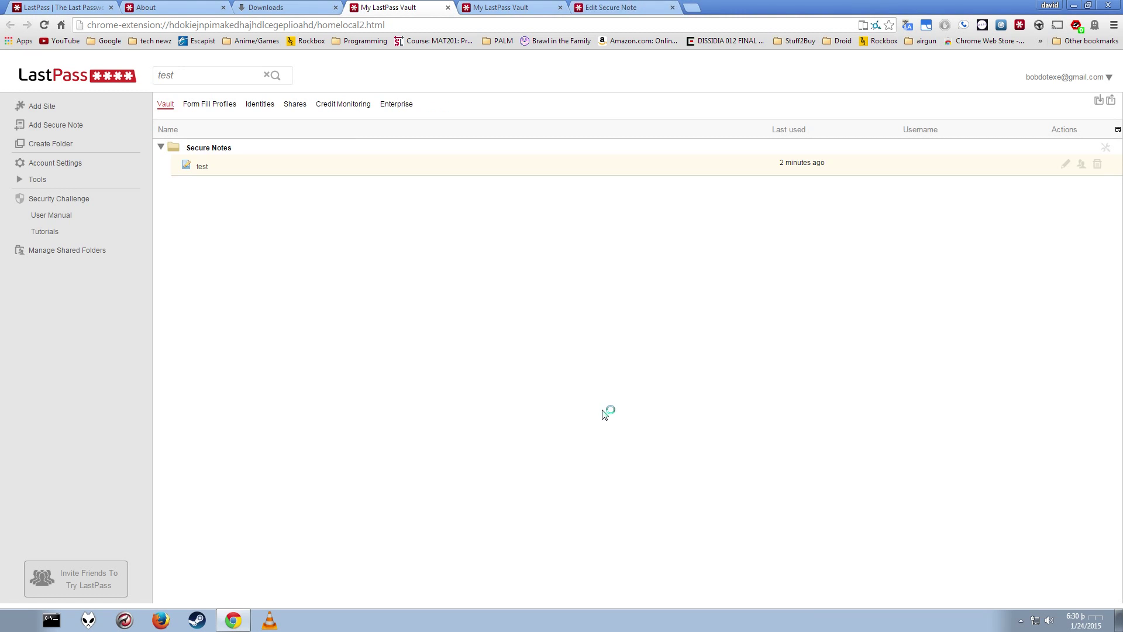
click(1067, 165)
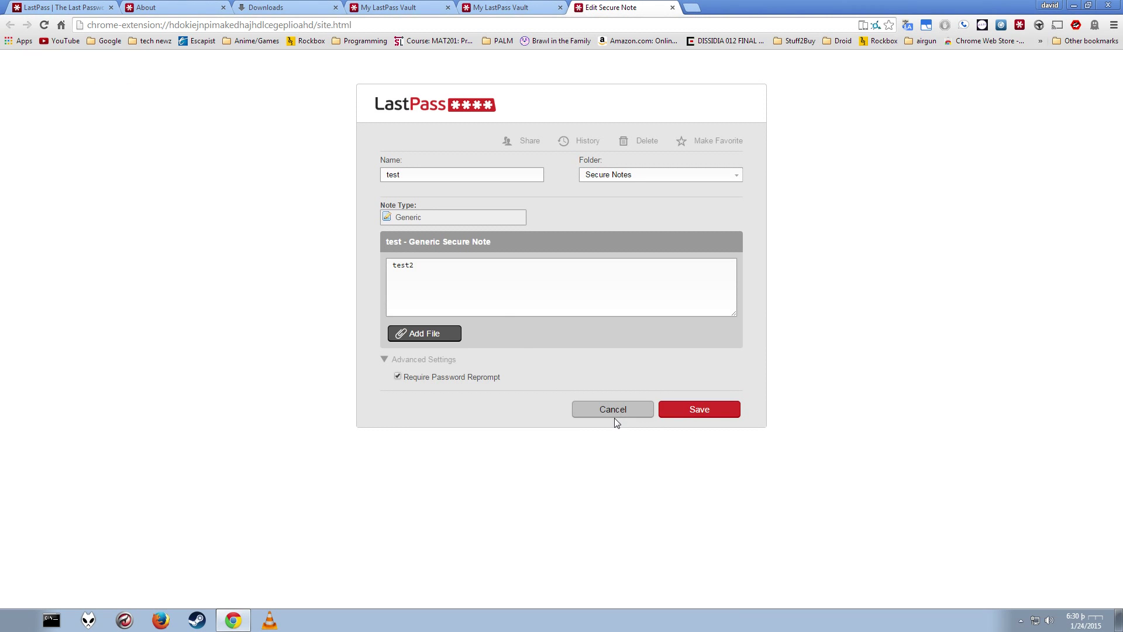
click(614, 417)
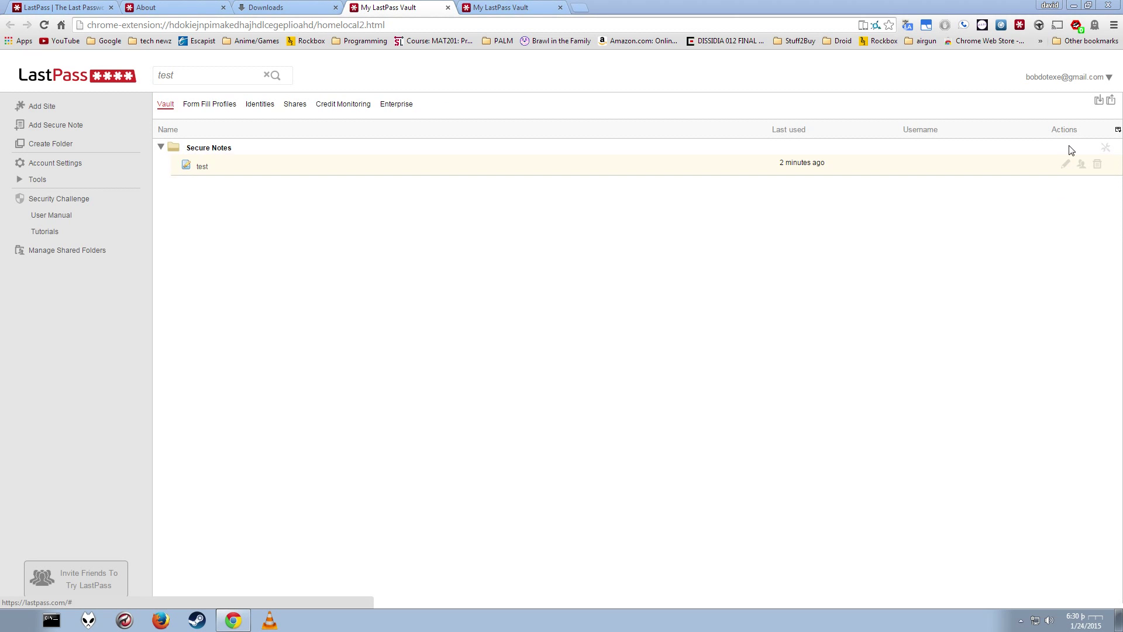
click(1066, 164)
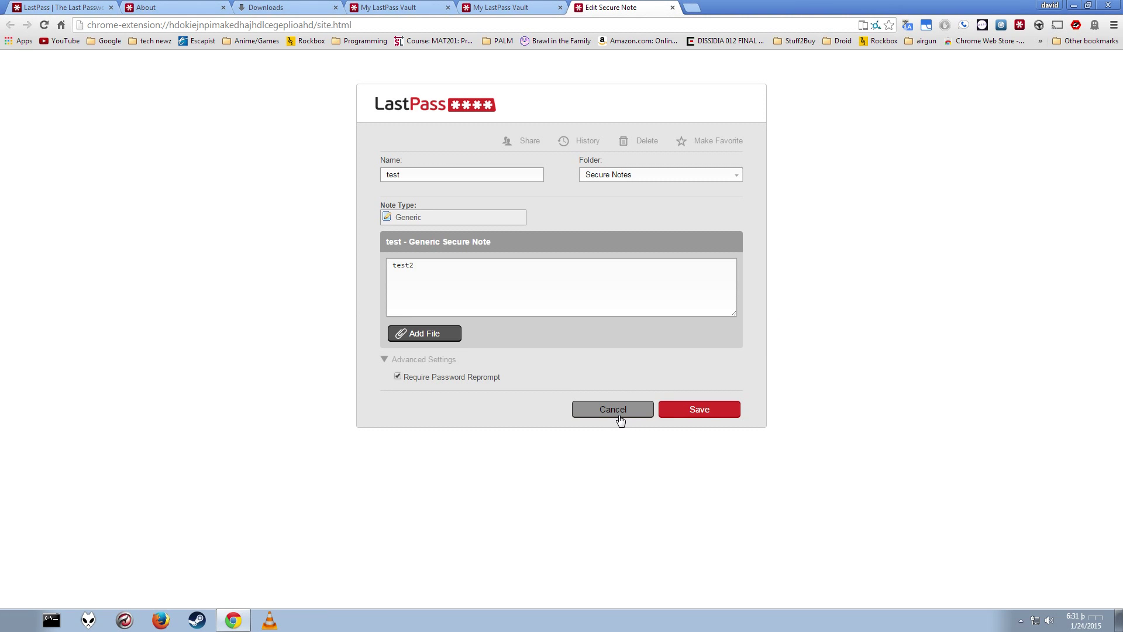
click(501, 6)
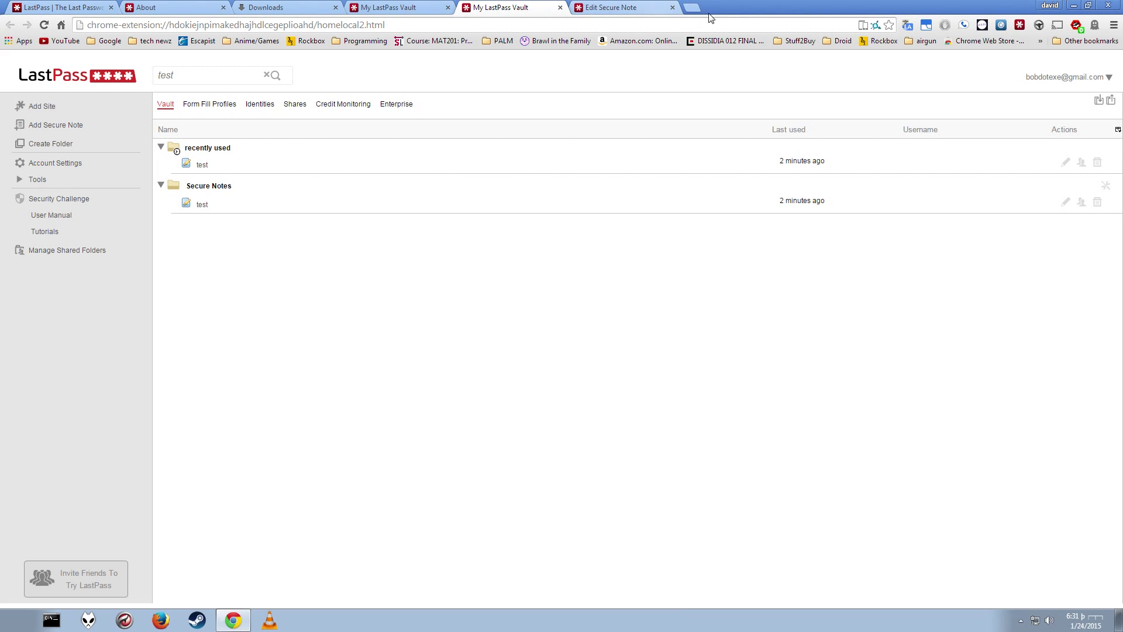
click(621, 7)
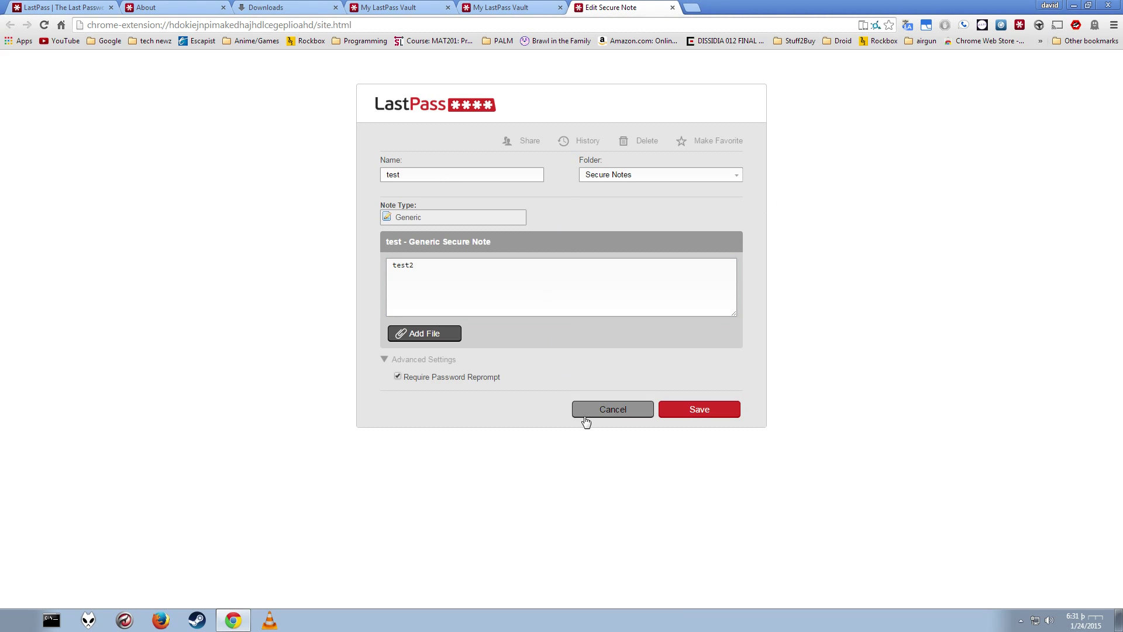
click(611, 411)
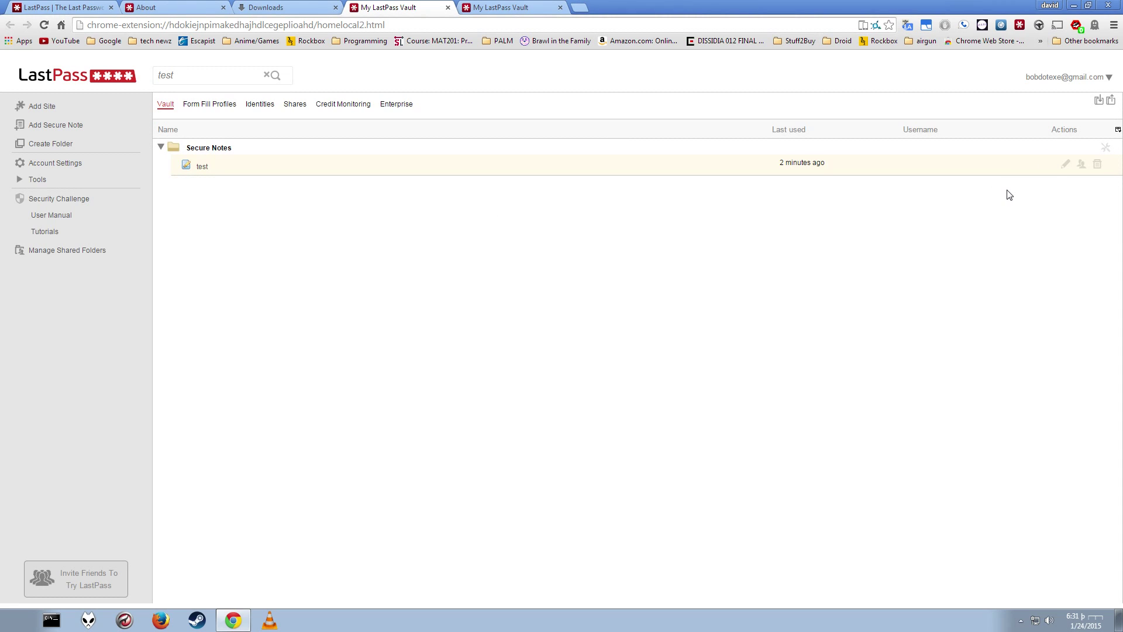
- Bring up Chrome's Downloads page showing lastpass.exe and lastpass_x64 (1).exe
click(274, 7)
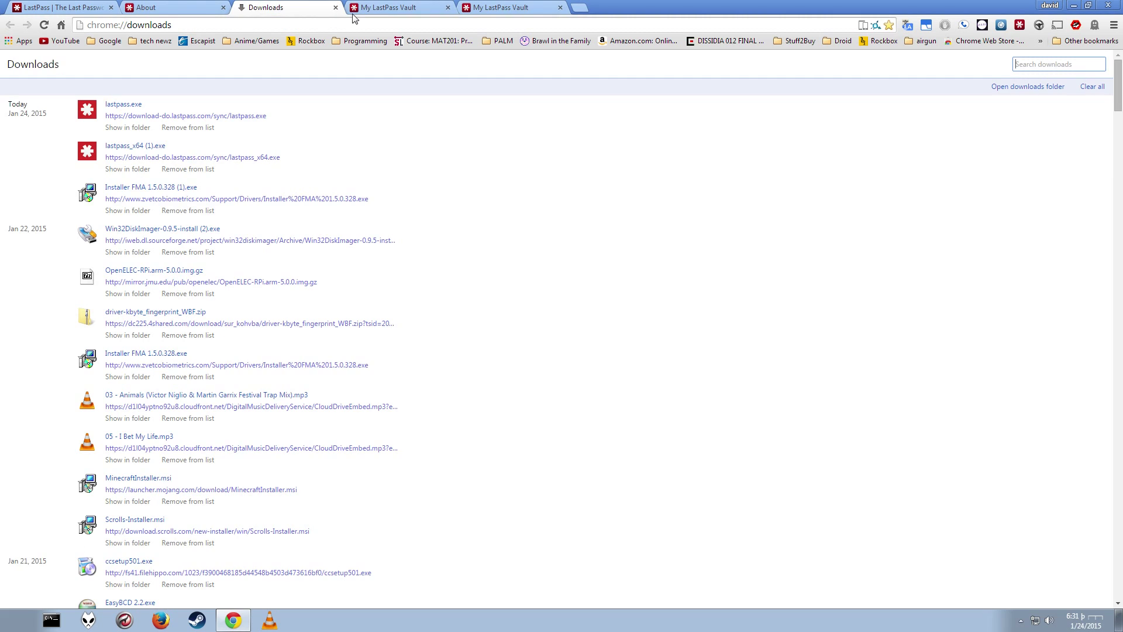
click(530, 7)
click(381, 10)
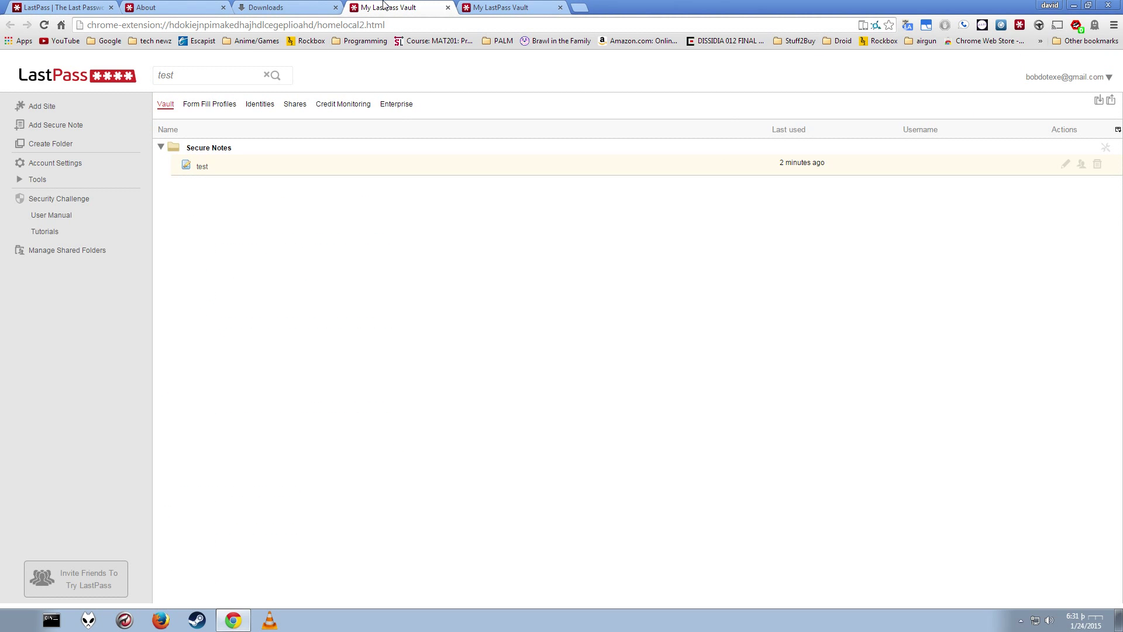
click(264, 7)
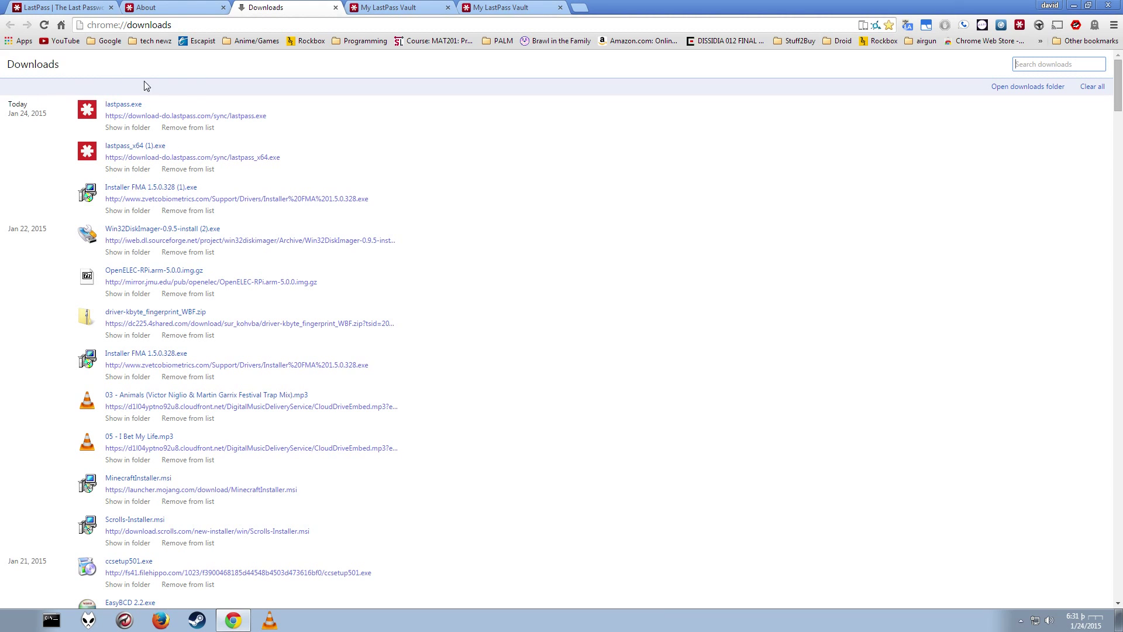